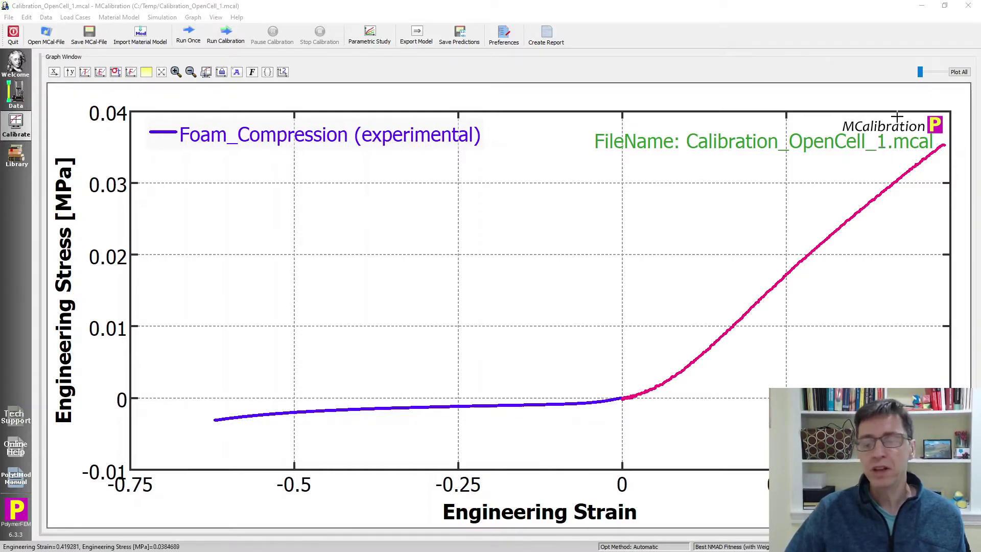
# Close MCalibration and open Foam_Compression_test_1 and Foam_Tension_test_2 together in Notepad++
pyautogui.click(965, 6)
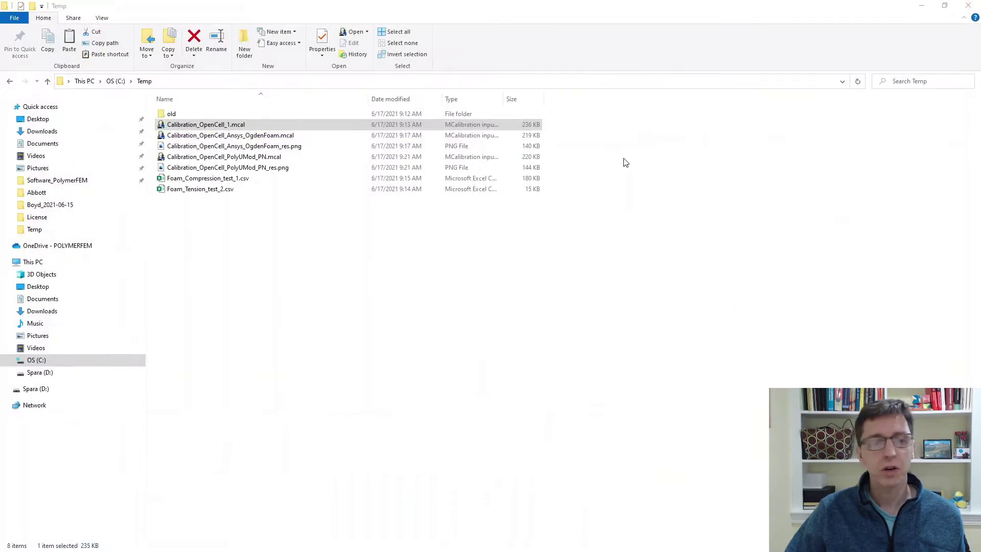
pyautogui.click(200, 178)
pyautogui.keyDown('shift'); pyautogui.click(200, 189); pyautogui.keyUp('shift')
pyautogui.rightClick(201, 191)
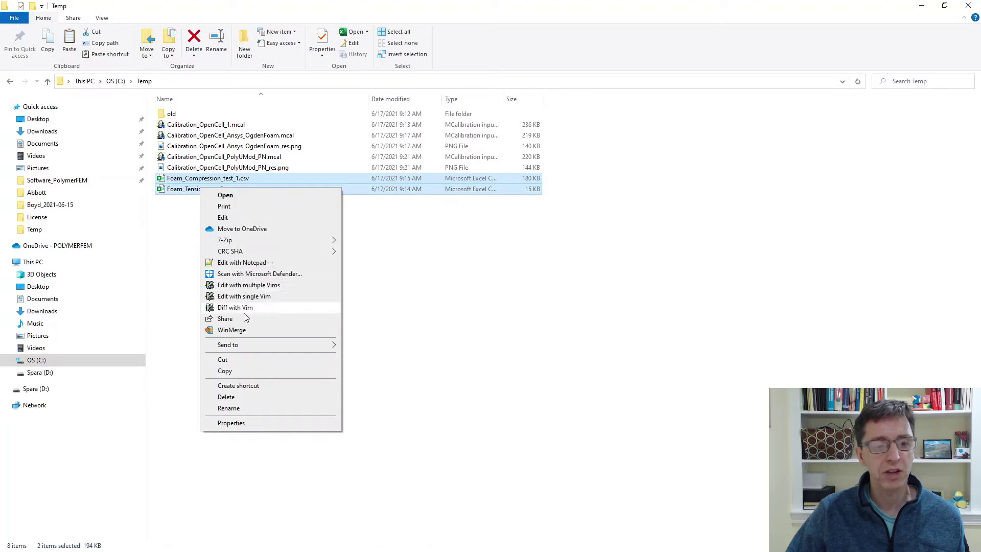
pyautogui.click(245, 262)
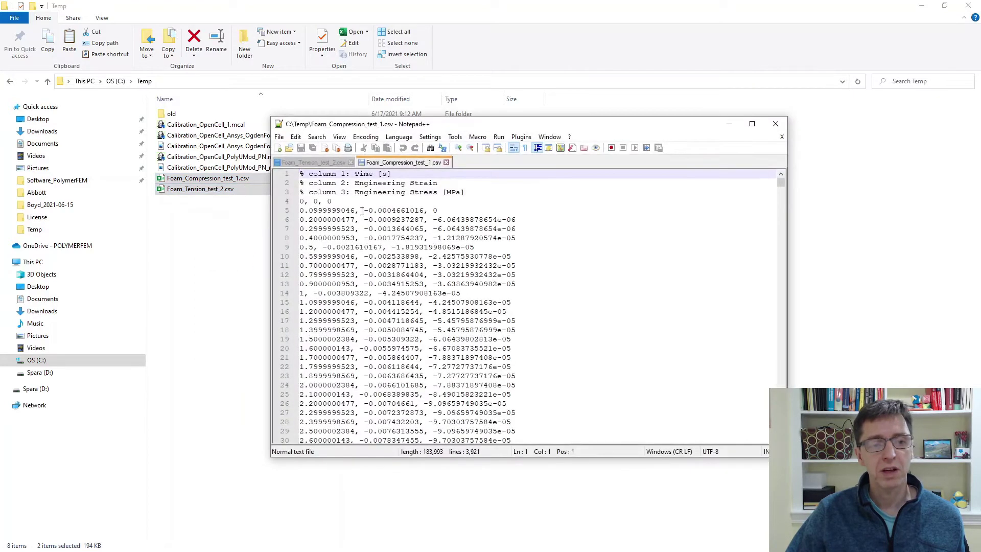
# Review the tension test columns, close Notepad++, and reselect both foam CSVs in Temp
pyautogui.click(322, 163)
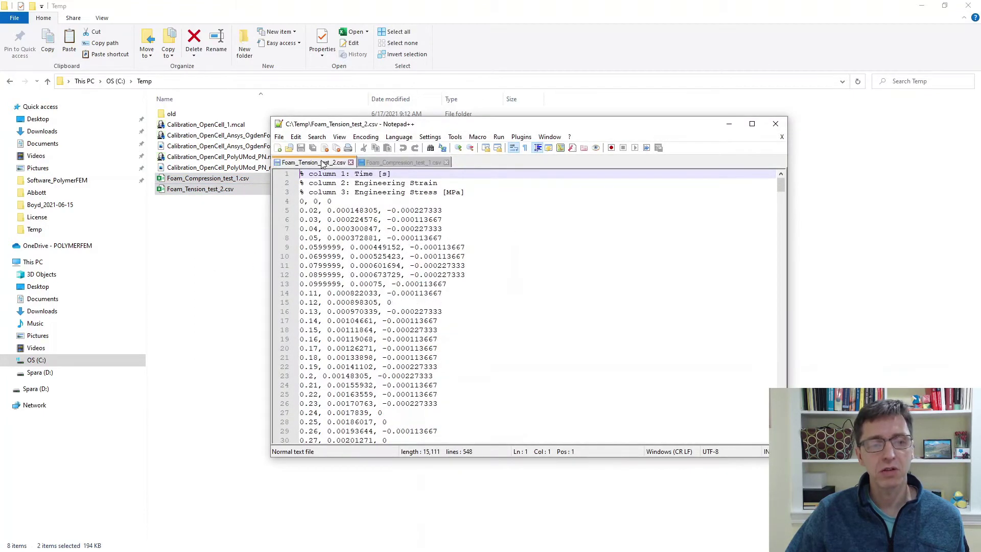
pyautogui.hotkey('alt', 'F4')
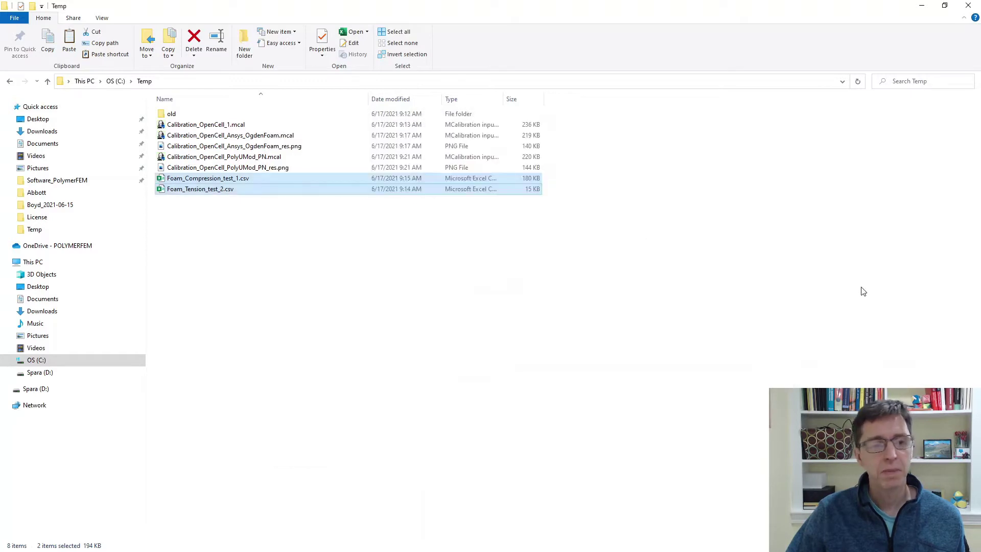
pyautogui.doubleClick(196, 178)
pyautogui.keyDown('shift'); pyautogui.click(200, 189); pyautogui.keyUp('shift')
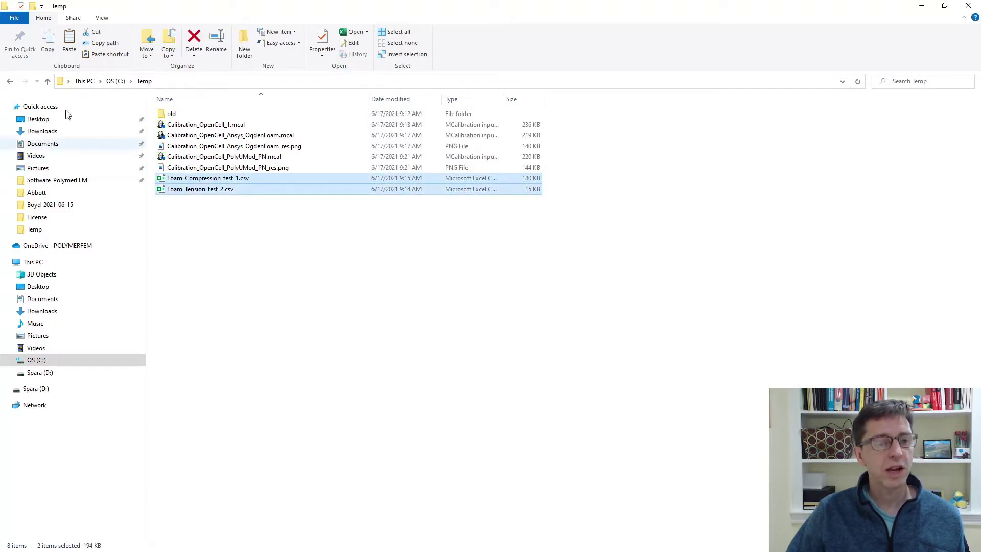
pyautogui.click(48, 40)
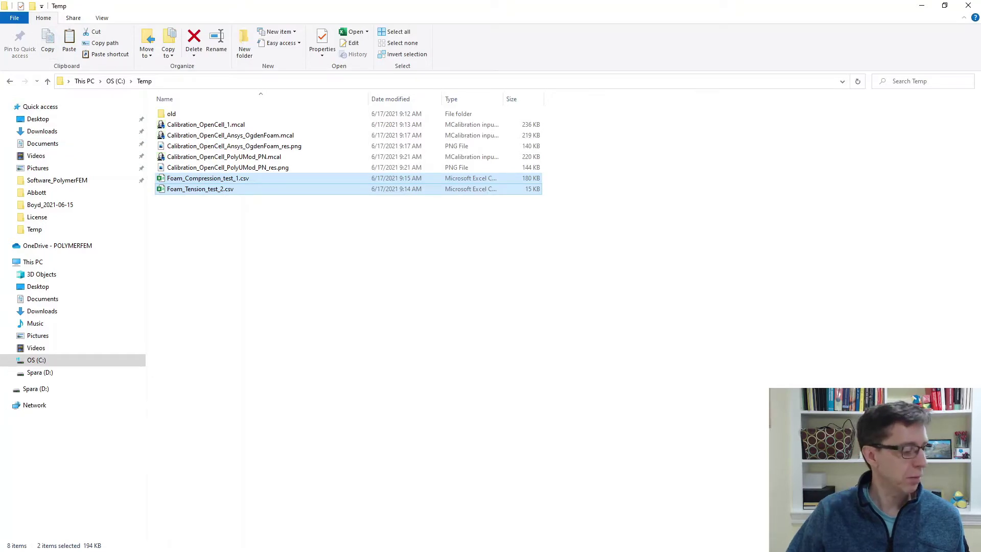
# Open MCalibration's Calibrate workspace with Load Cases, Material Models and Results panels, plotting engineering stress-strain
pyautogui.hotkey('alt', 'Tab')
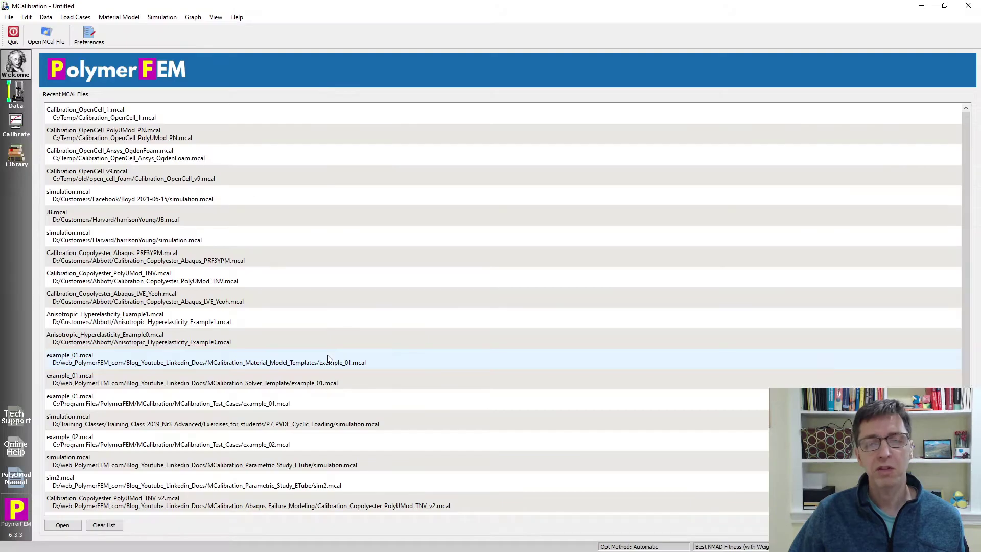
pyautogui.click(16, 123)
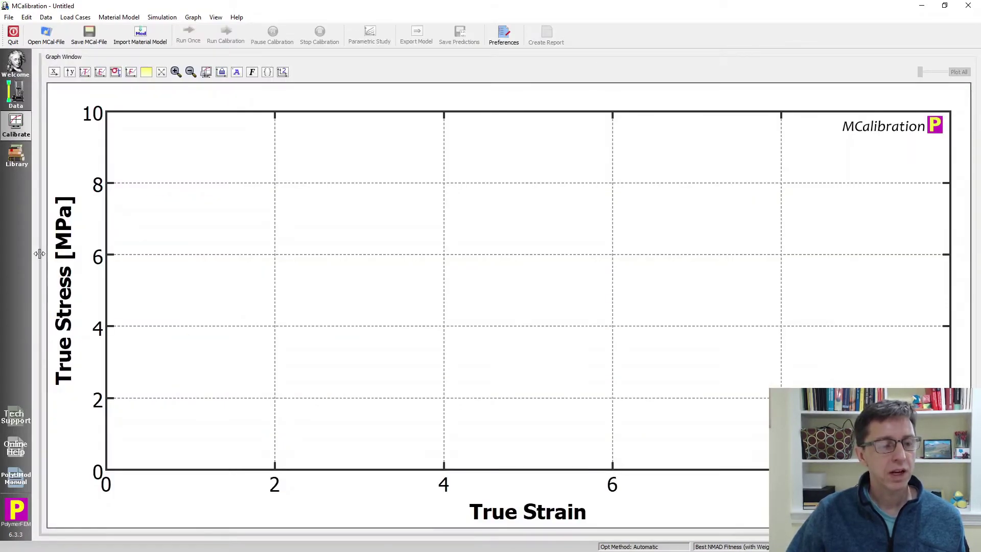
pyautogui.moveTo(38, 254); pyautogui.dragTo(574, 329)
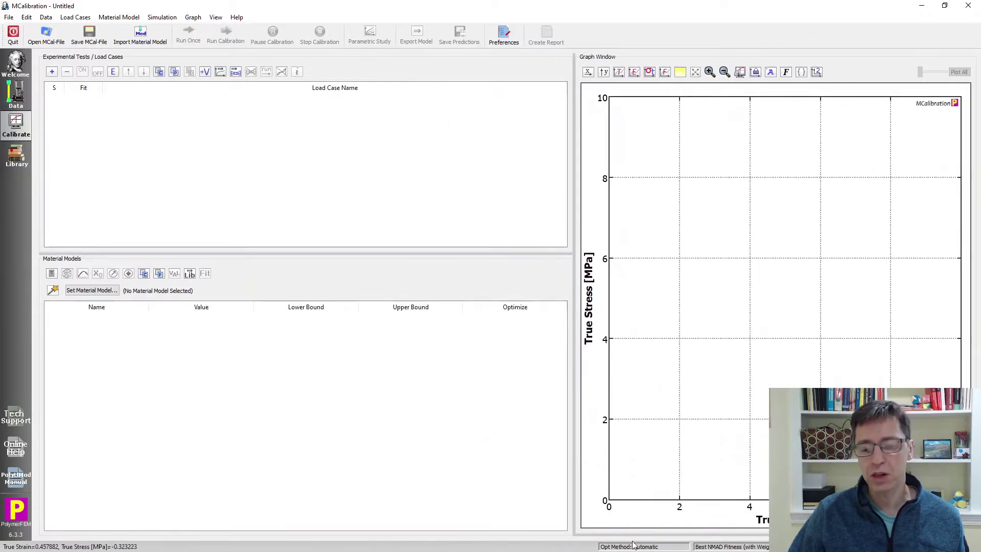
pyautogui.moveTo(631, 470); pyautogui.dragTo(631, 379)
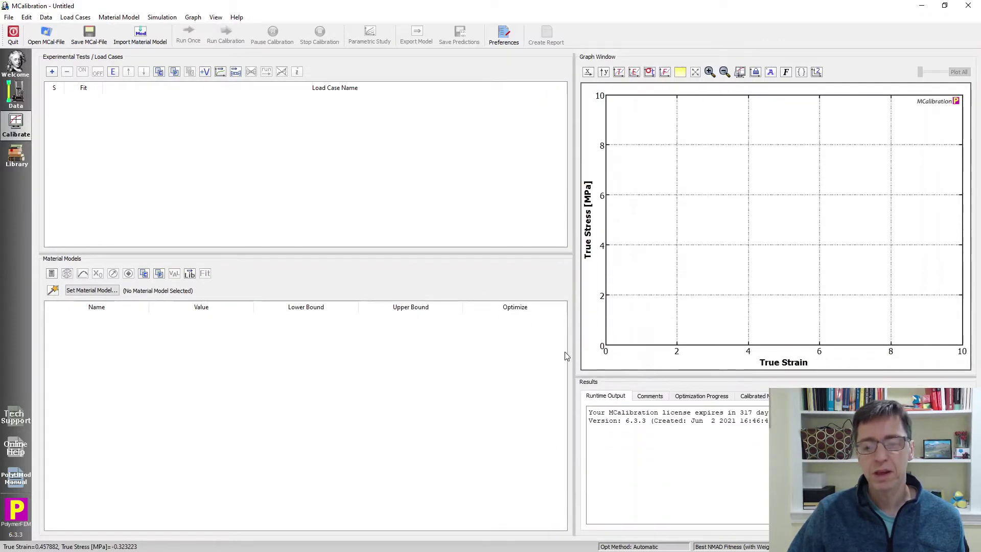
pyautogui.moveTo(571, 348); pyautogui.dragTo(346, 351)
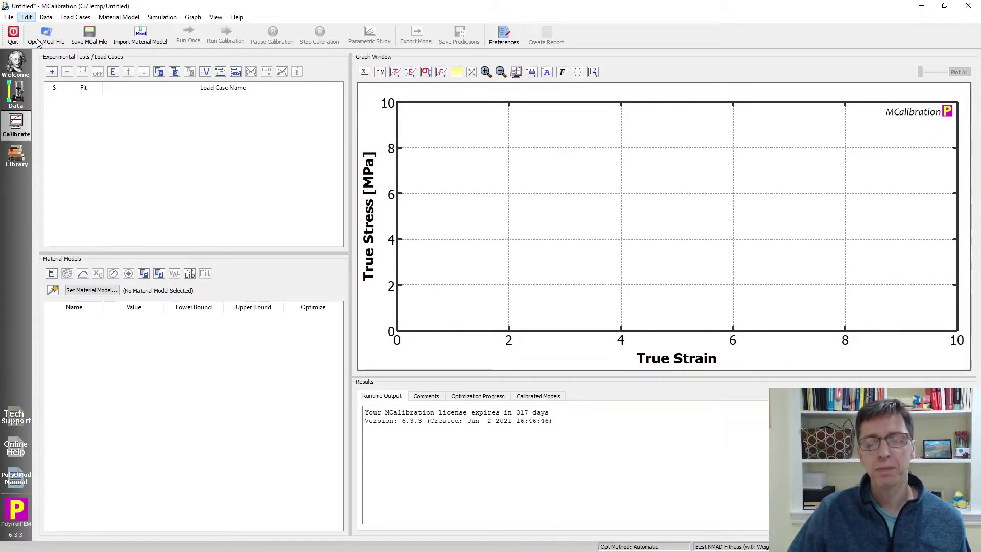
pyautogui.click(411, 72)
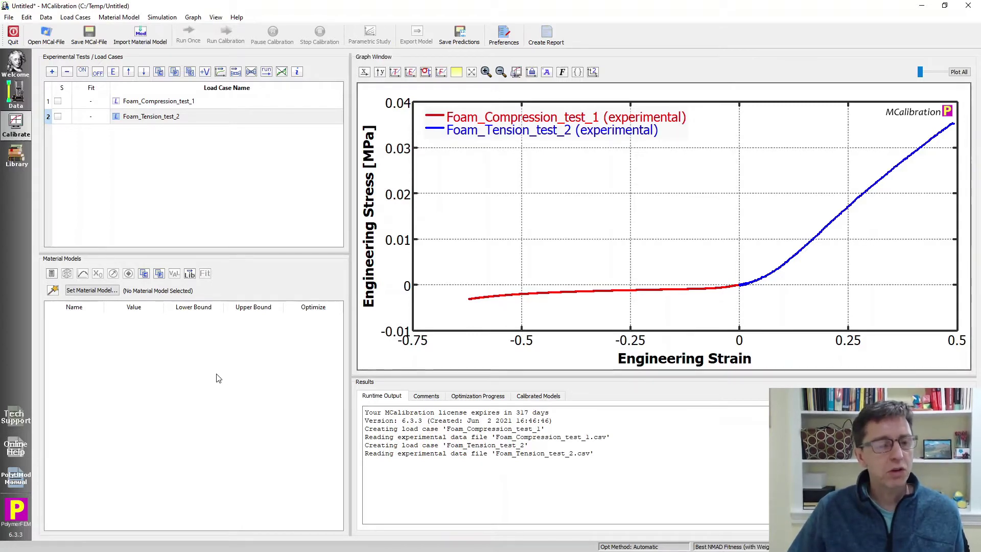
# Choose Ansys-Ogden-Foam with 2 terms and run once, giving NMAD fitness 97.9
pyautogui.click(92, 290)
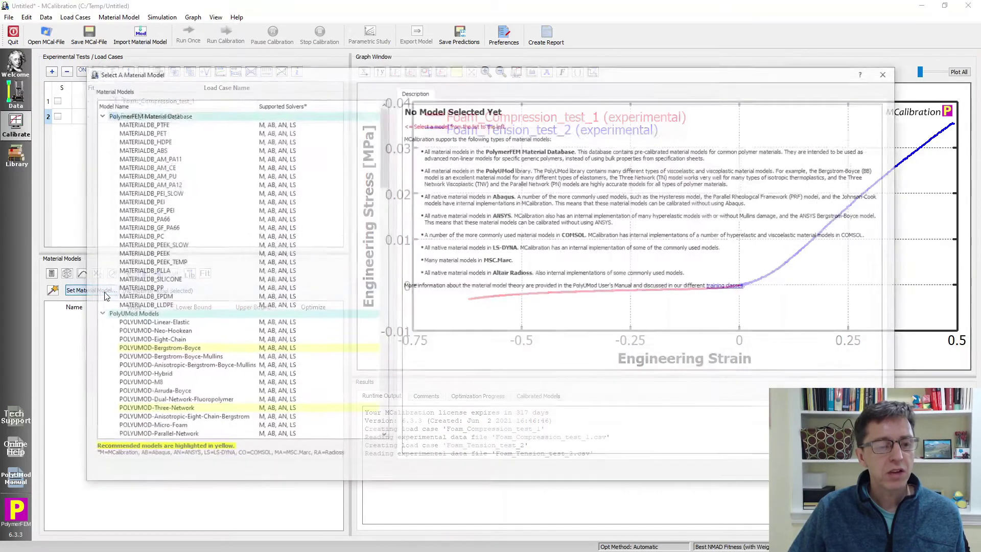
pyautogui.scroll(-10, 225, 281)
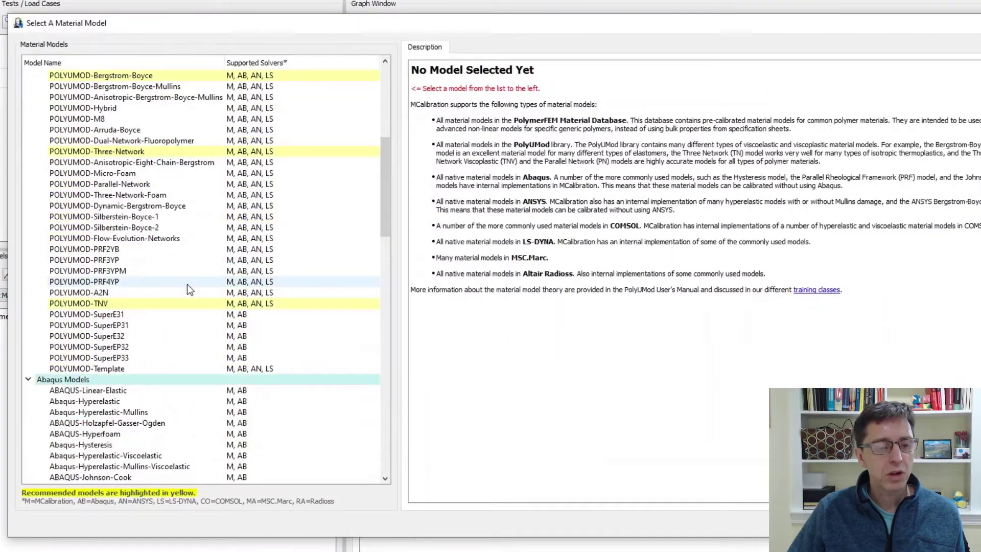
pyautogui.scroll(-15, 187, 284)
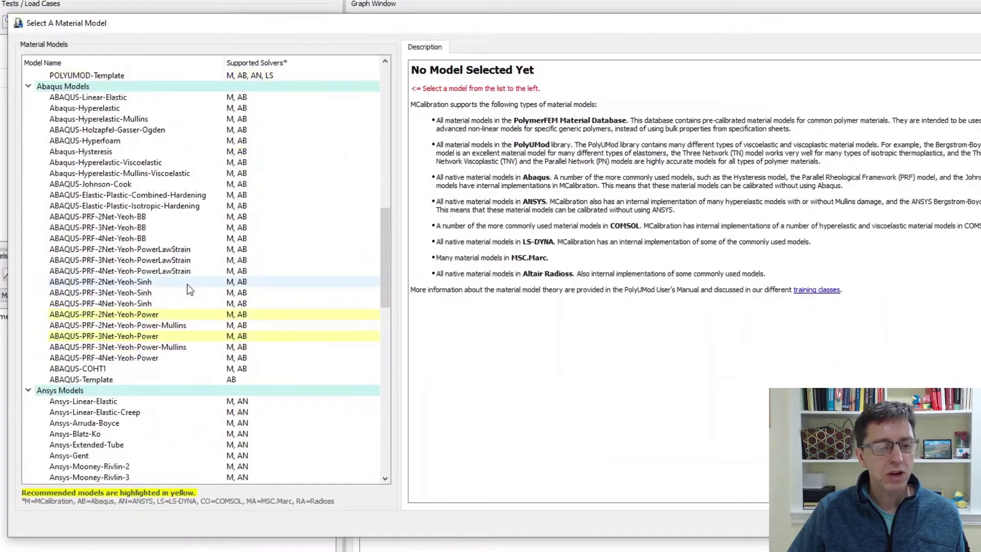
pyautogui.click(165, 292)
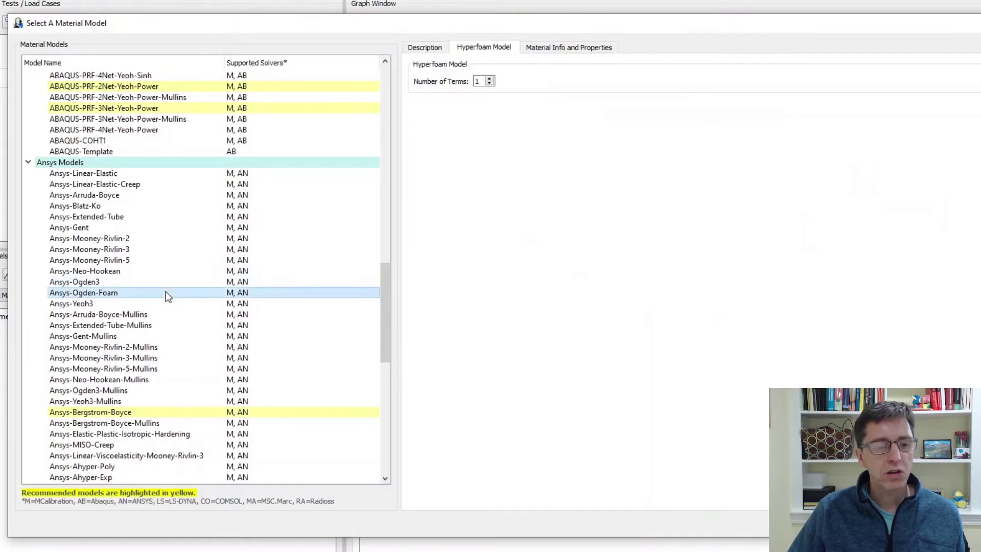
pyautogui.click(489, 78)
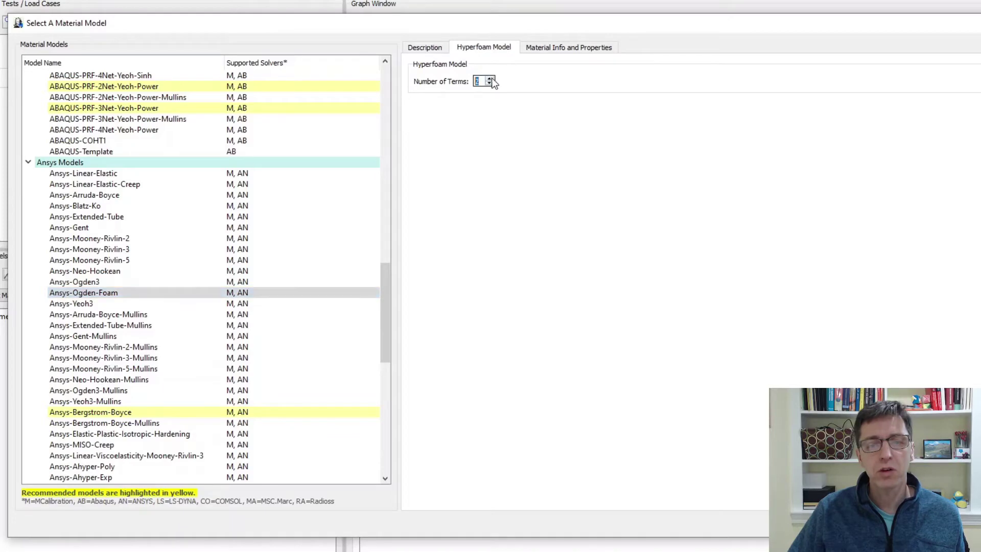
pyautogui.press('Return')
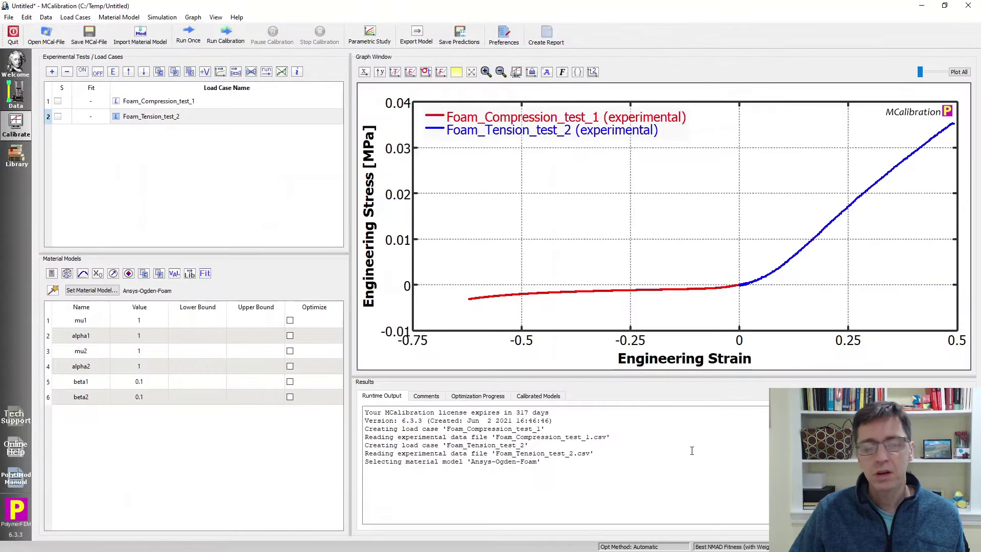
pyautogui.click(188, 36)
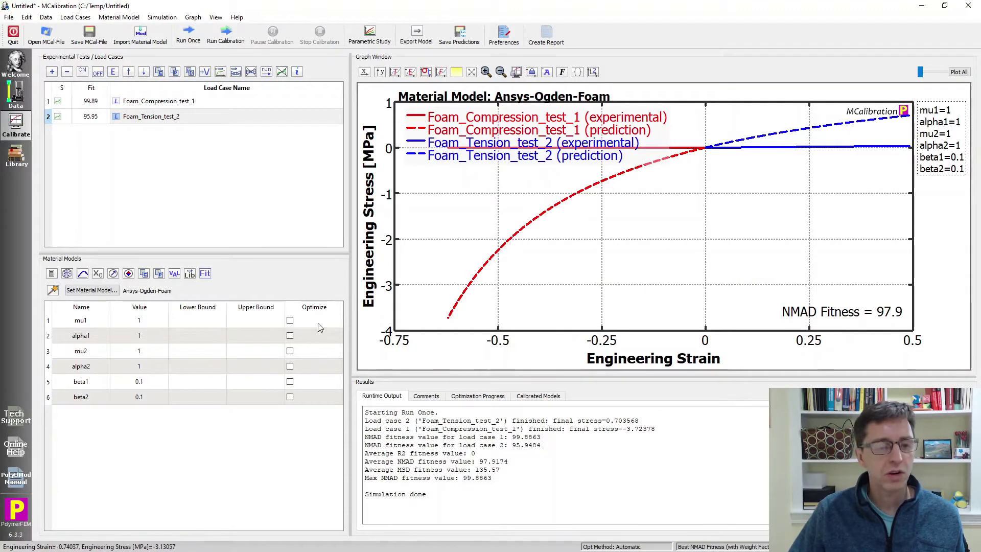
# Set mu2 to 0.1 and rerun the prediction
pyautogui.click(146, 324)
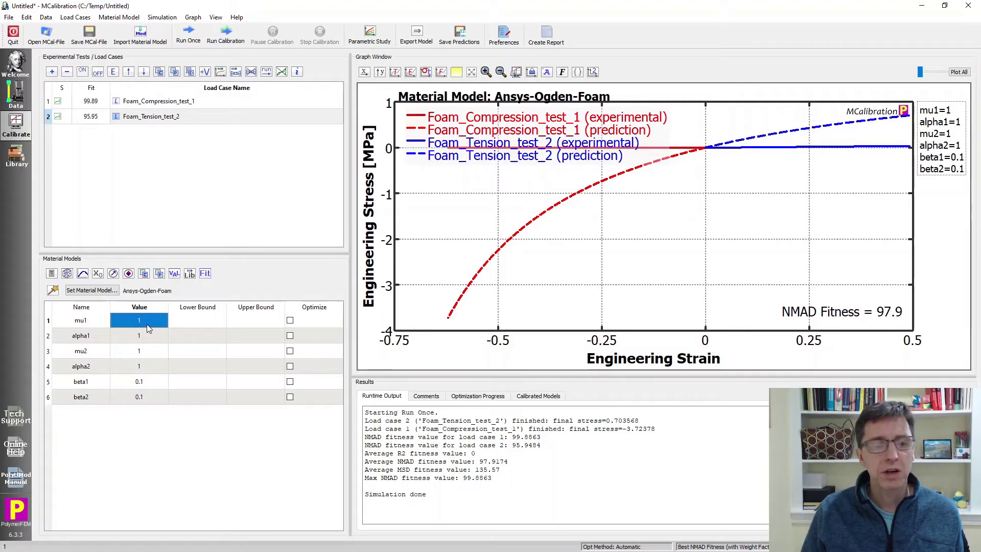
pyautogui.write('0.')
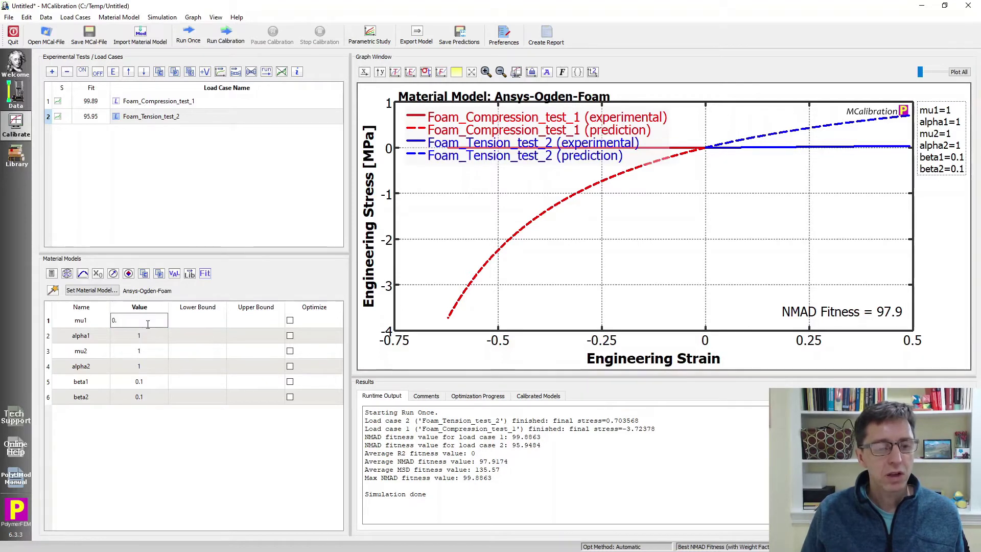
pyautogui.press('Down')
pyautogui.press('Down')
pyautogui.write('0.1')
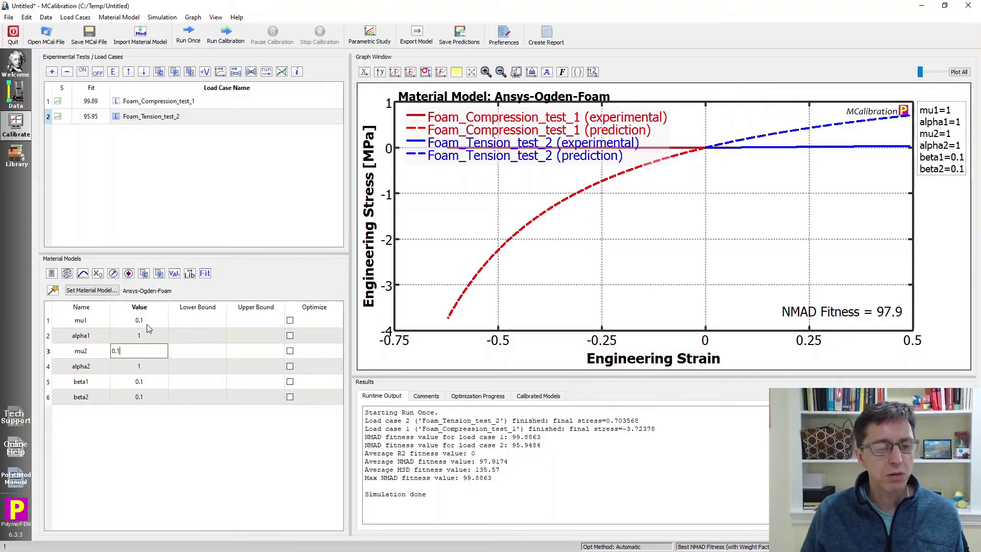
pyautogui.press('Return')
pyautogui.hotkey('ctrl', 'r')
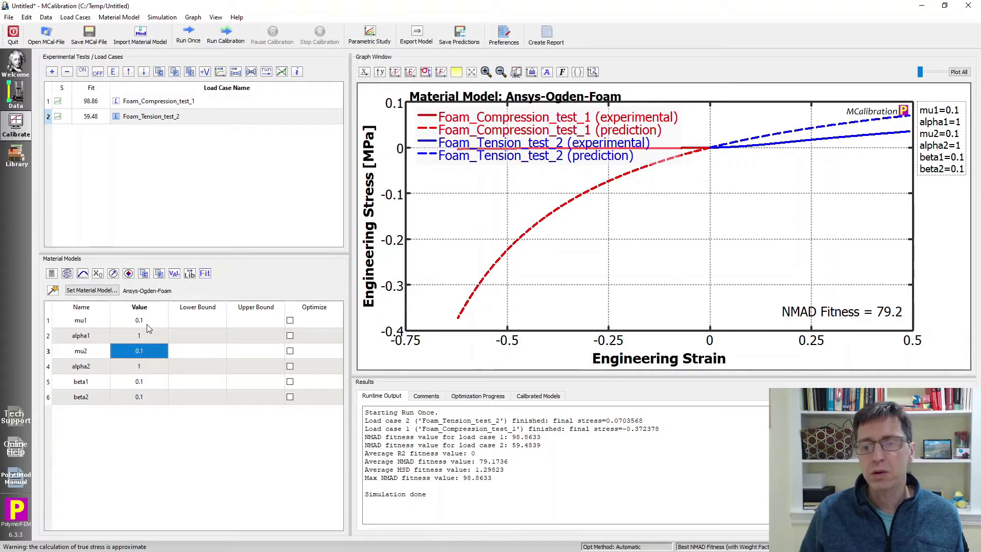
# Set mu1 and mu2 both to 0.02 and rerun, giving load-case fits 94.32 and 54.17
pyautogui.click(146, 322)
pyautogui.write('0.0')
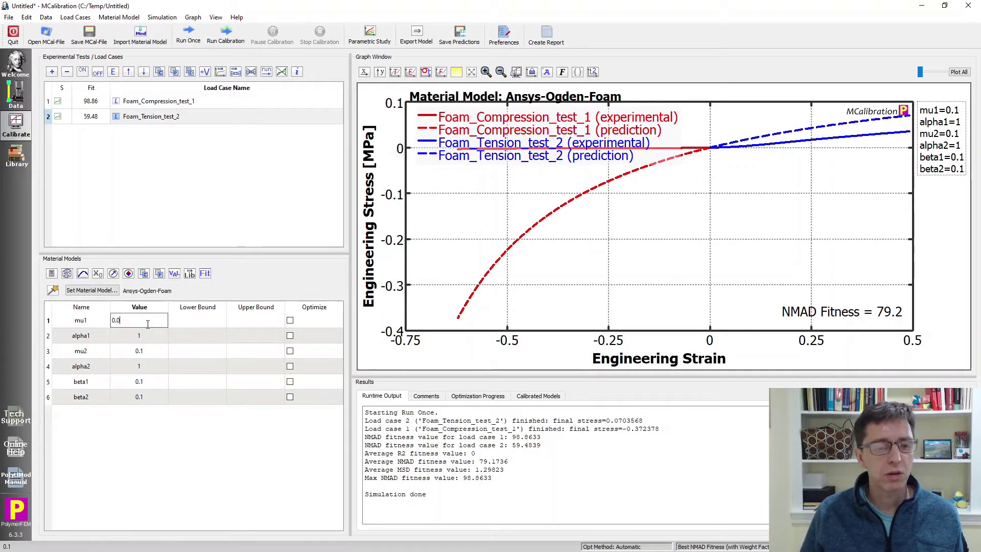
pyautogui.write('2')
pyautogui.press('Down')
pyautogui.write('0.0')
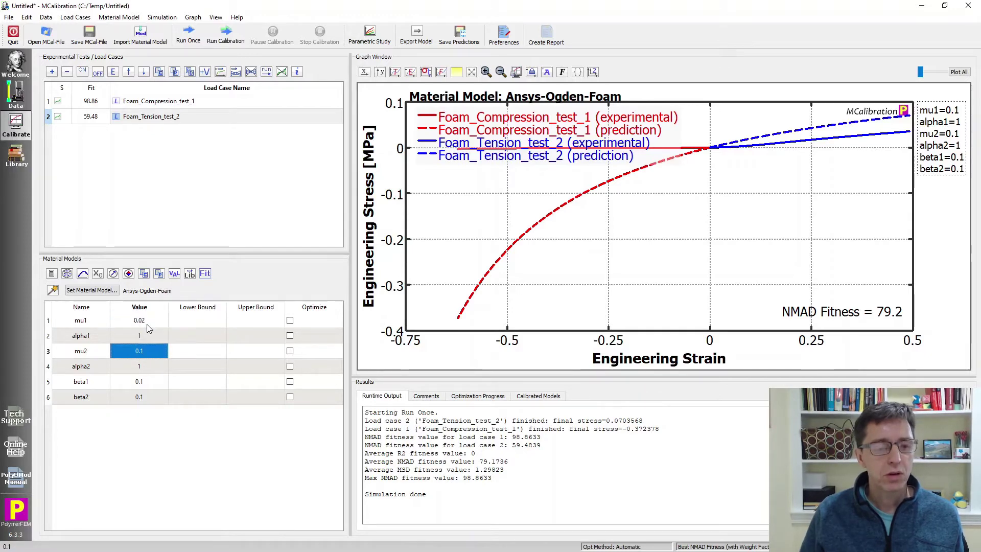
pyautogui.write('2')
pyautogui.press('Return')
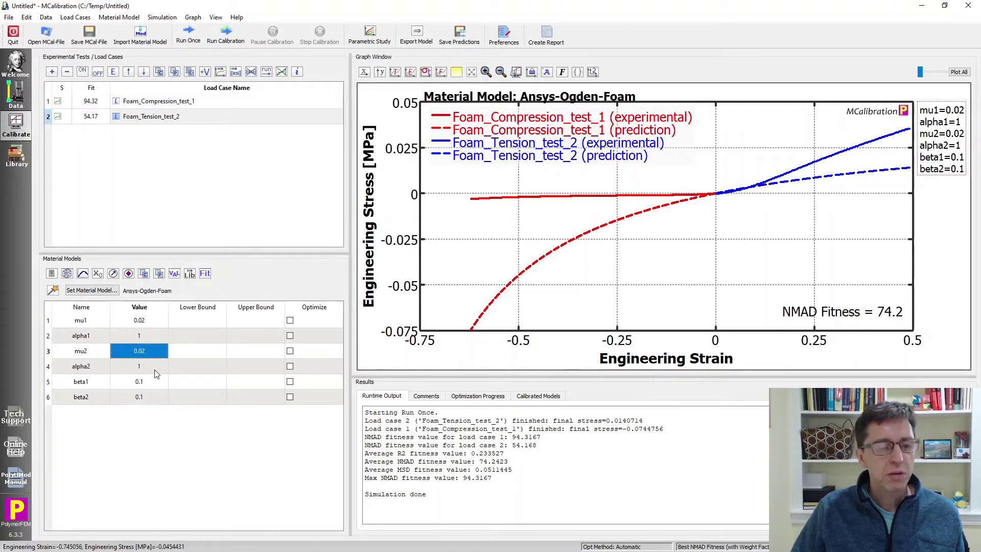
pyautogui.click(156, 371)
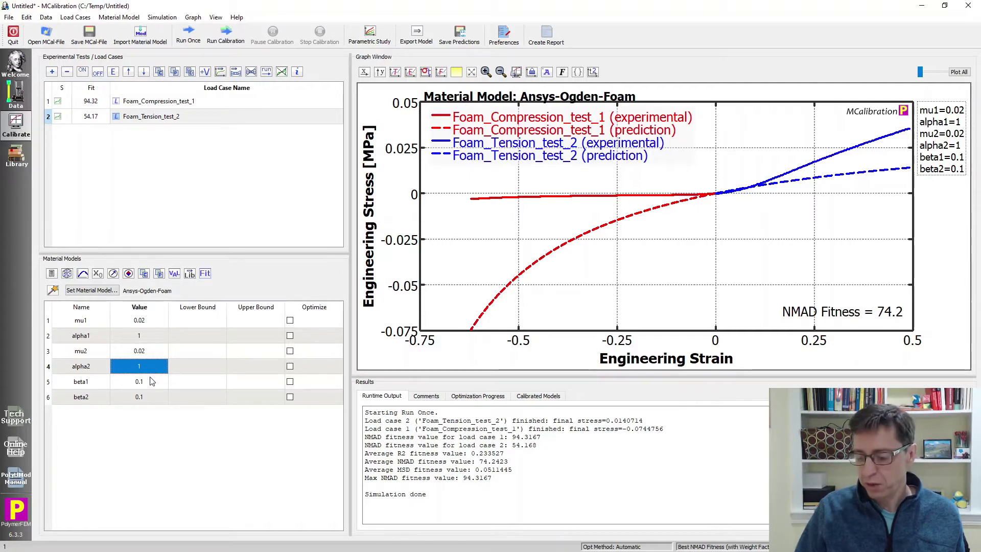
# Enter alpha2 = -2 and mu2 = 0.005, then rerun for load-case fits 105.98 and 84.38
pyautogui.write('-2')
pyautogui.press('Return')
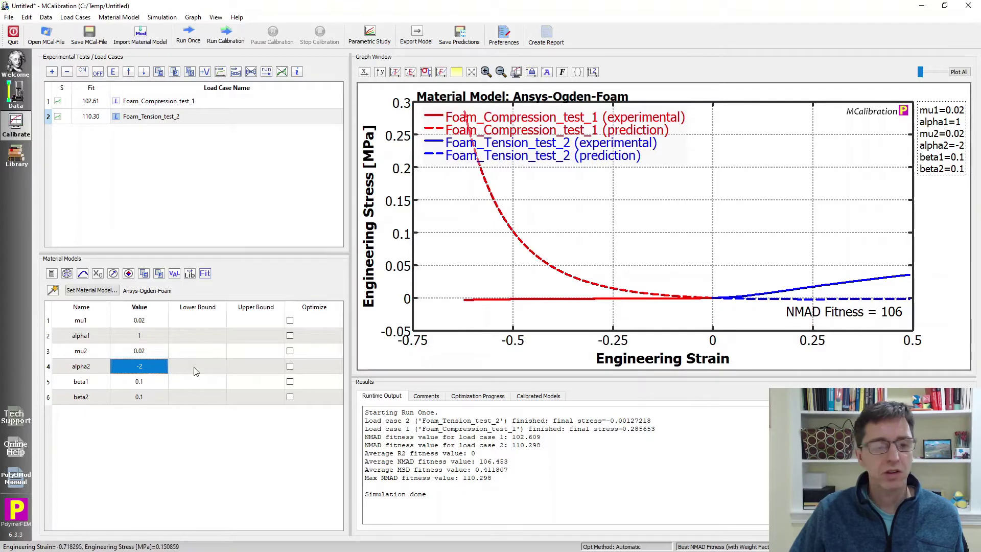
pyautogui.click(152, 352)
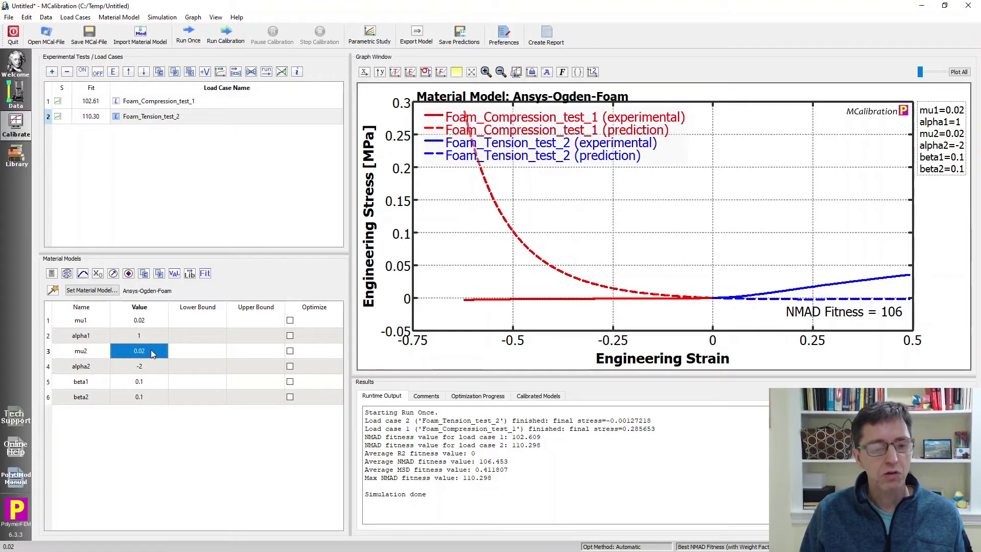
pyautogui.doubleClick(152, 352)
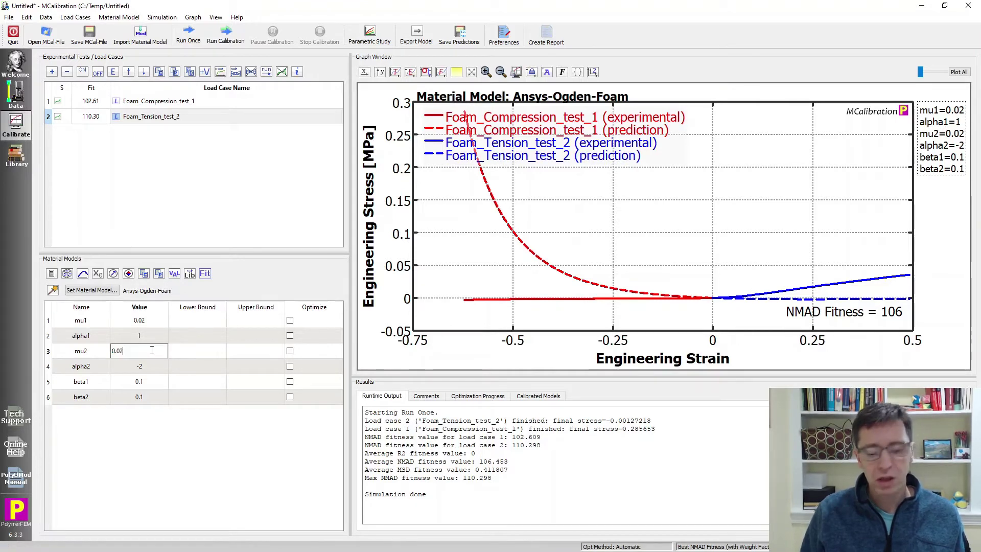
pyautogui.press('BackSpace')
pyautogui.write('05')
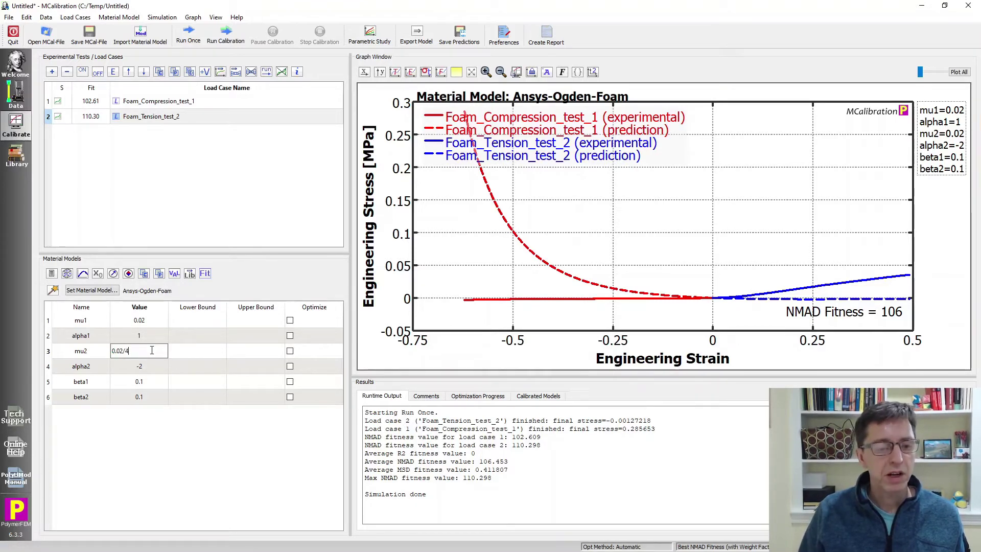
pyautogui.press('Return')
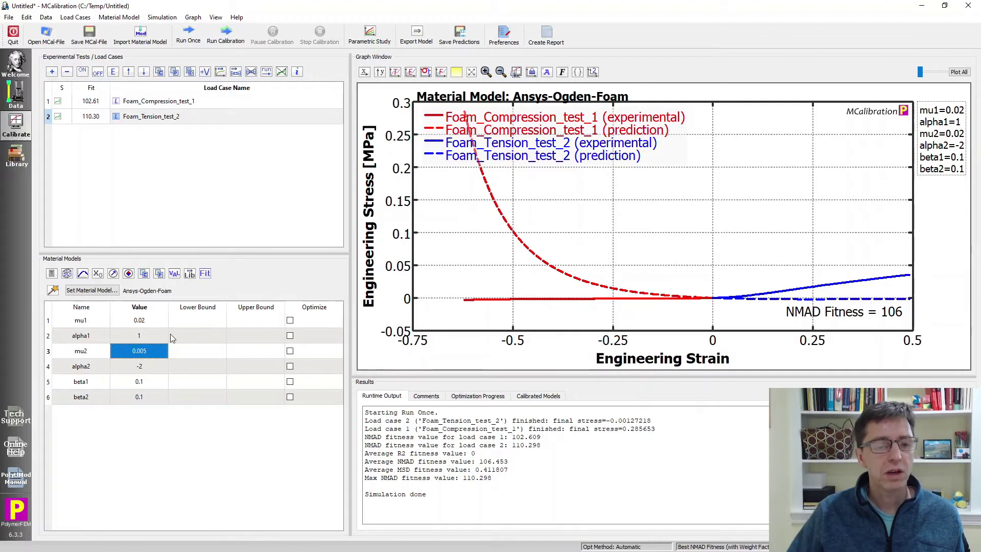
pyautogui.click(186, 34)
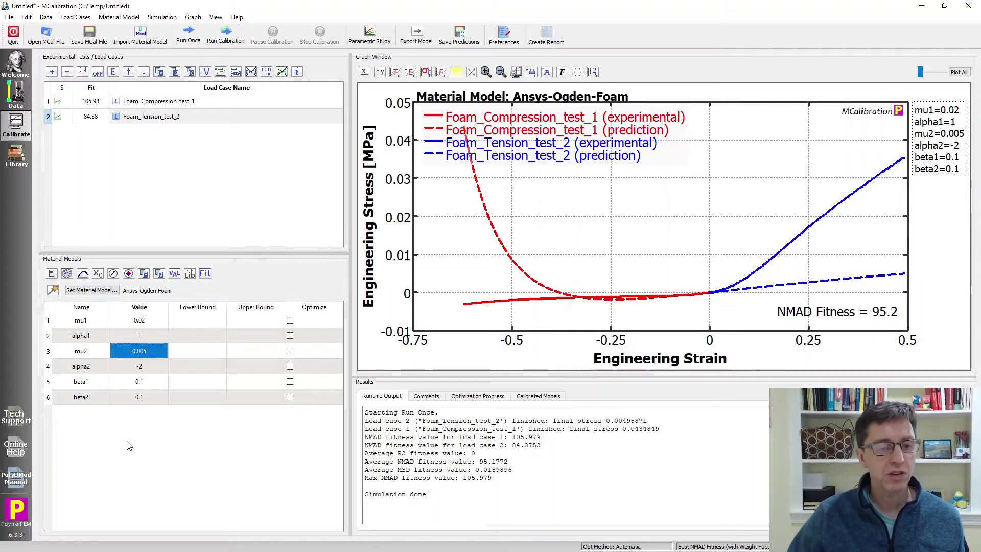
# Pick POLYUMOD-Parallel-Network and add one Hyperfoam network with different tension and compression stiffness
pyautogui.click(91, 291)
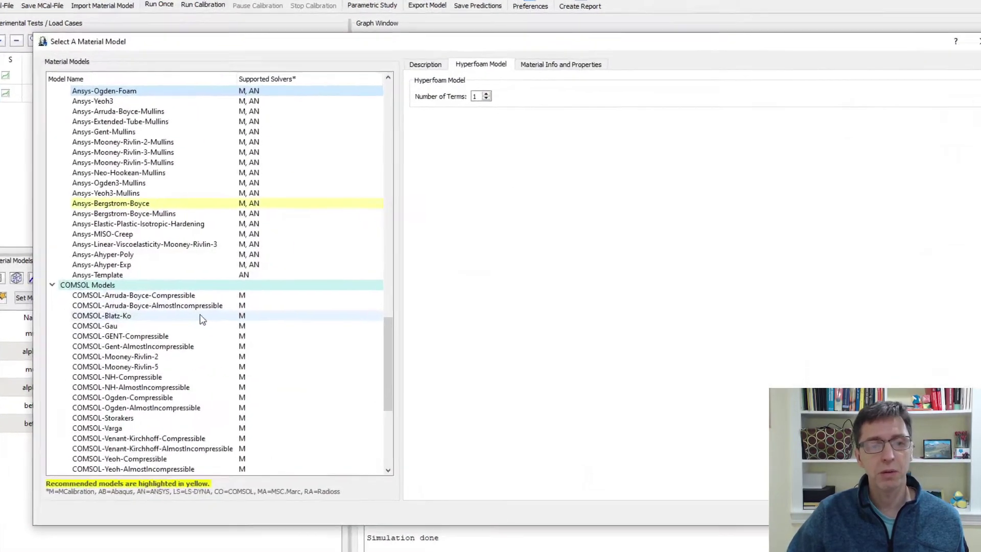
pyautogui.scroll(20, 201, 318)
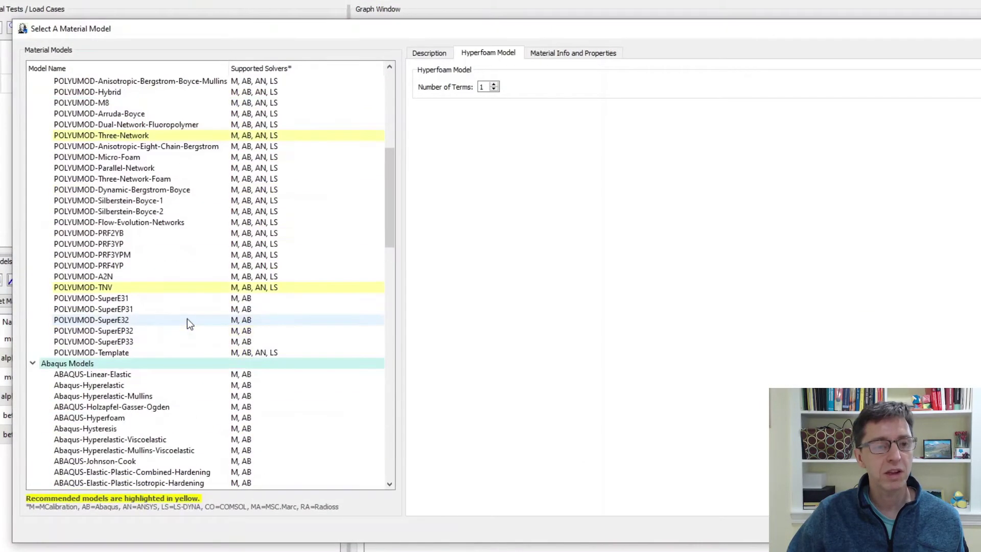
pyautogui.scroll(3, 187, 320)
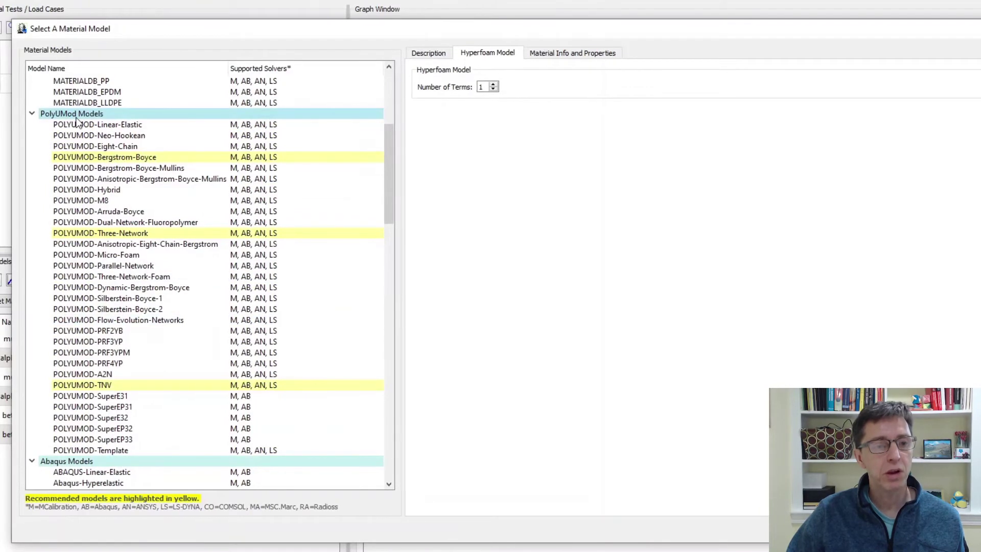
pyautogui.click(127, 267)
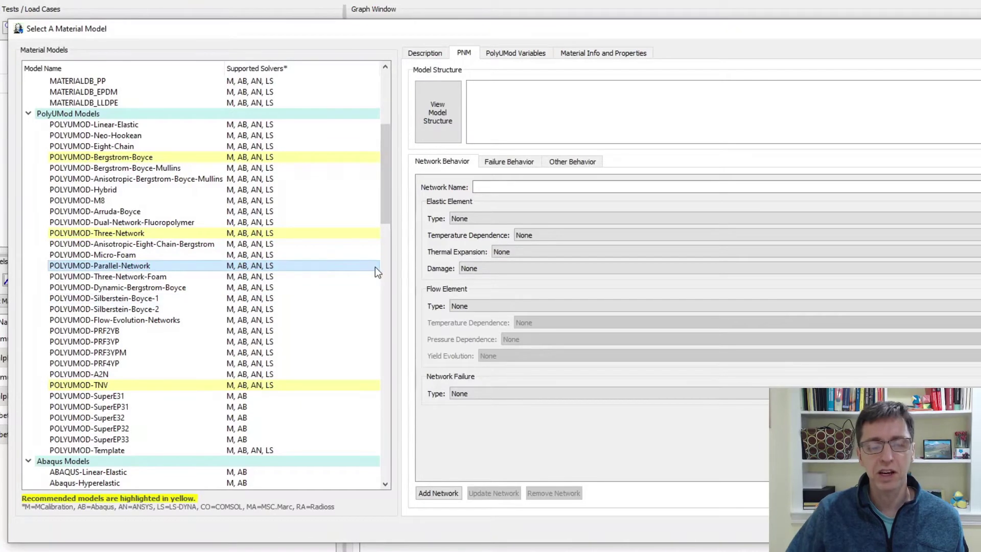
pyautogui.click(487, 216)
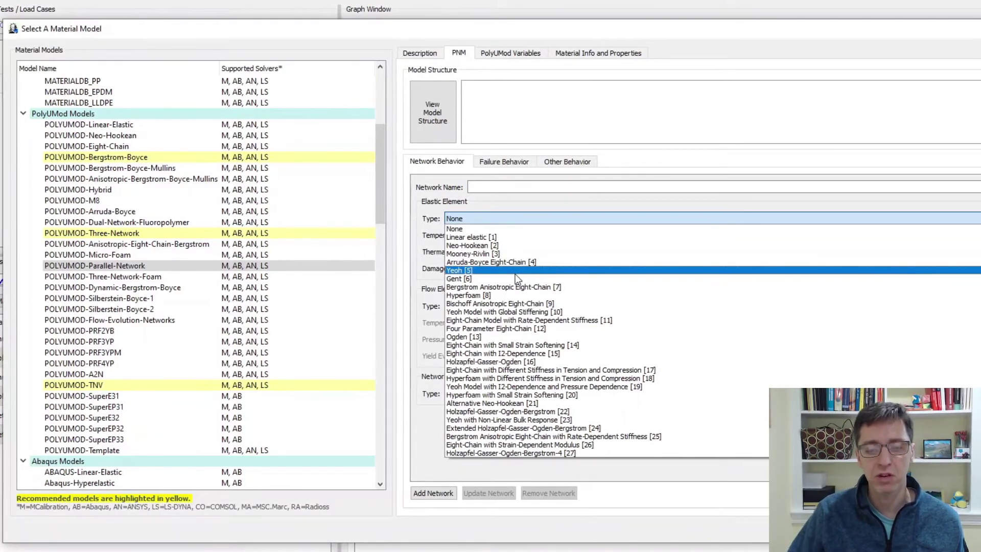
pyautogui.click(511, 378)
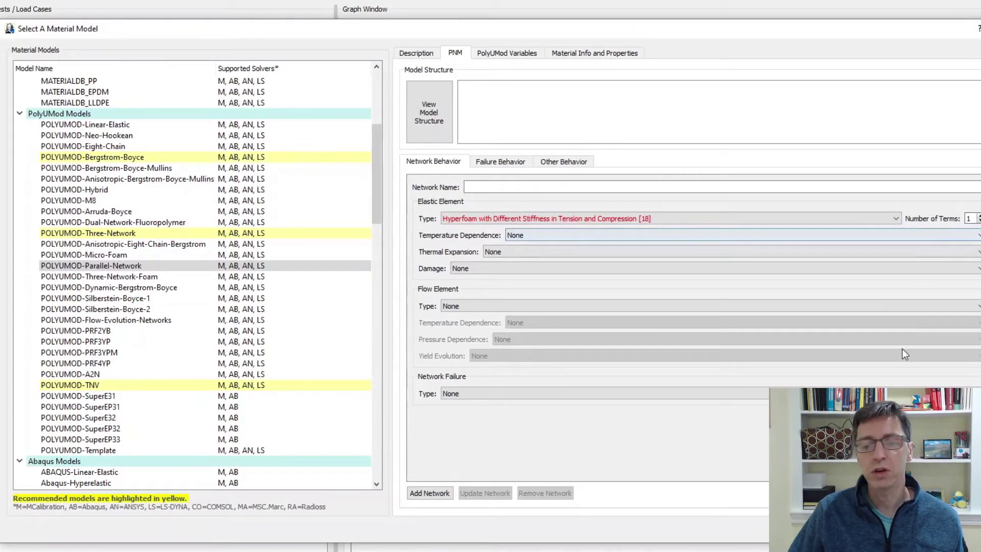
pyautogui.click(428, 493)
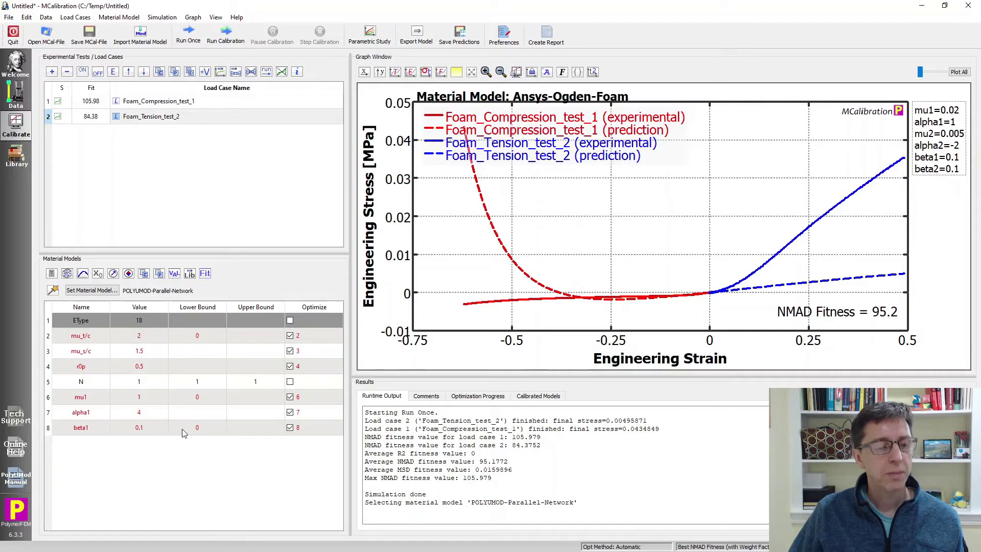
# Run the default Parallel-Network model for NMAD 99.2, then look up mu_t/c in the PolyUMod manual
pyautogui.click(189, 35)
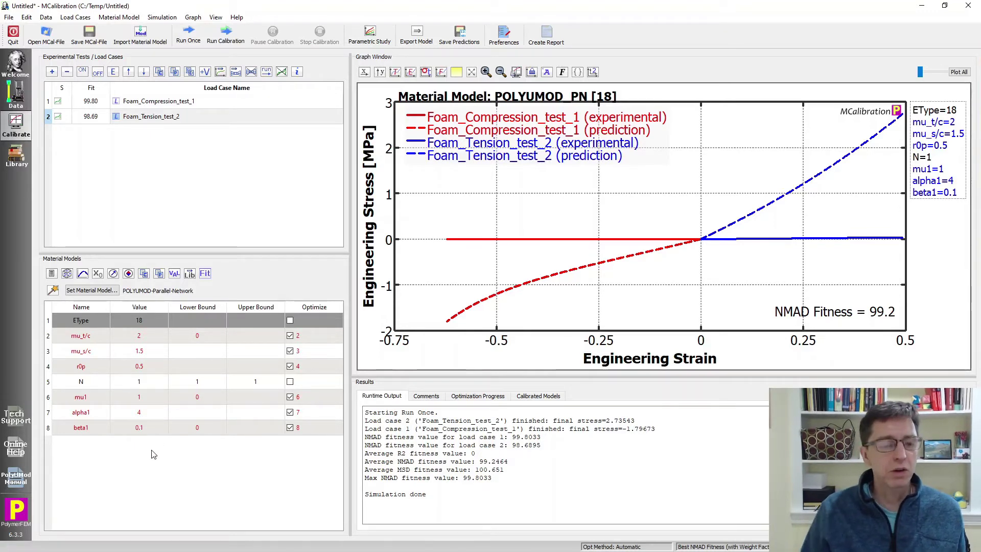
pyautogui.click(88, 339)
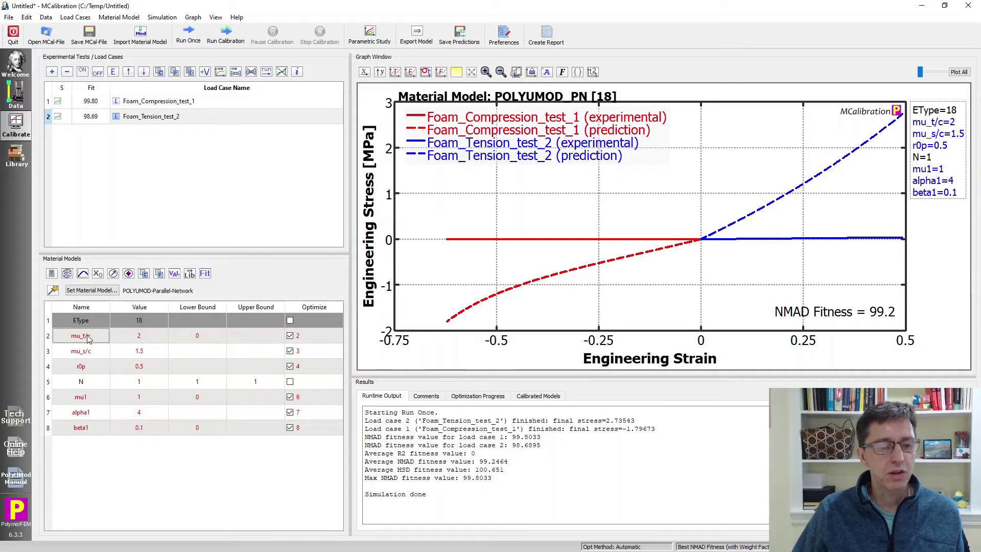
pyautogui.click(23, 476)
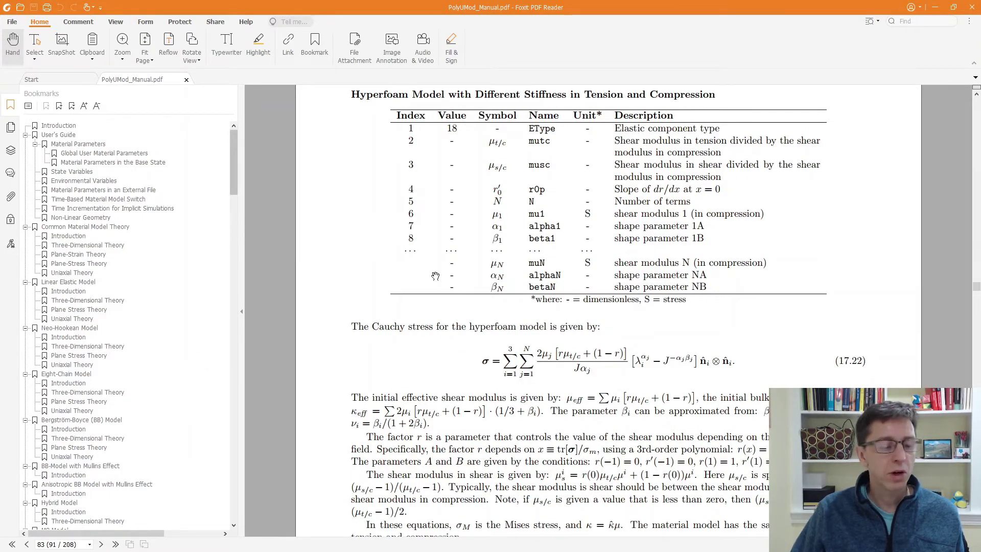
# Read through the manual's hyperfoam tension/compression parameter table, then minimize Foxit to return to MCalibration
pyautogui.scroll(-20, 156, 443)
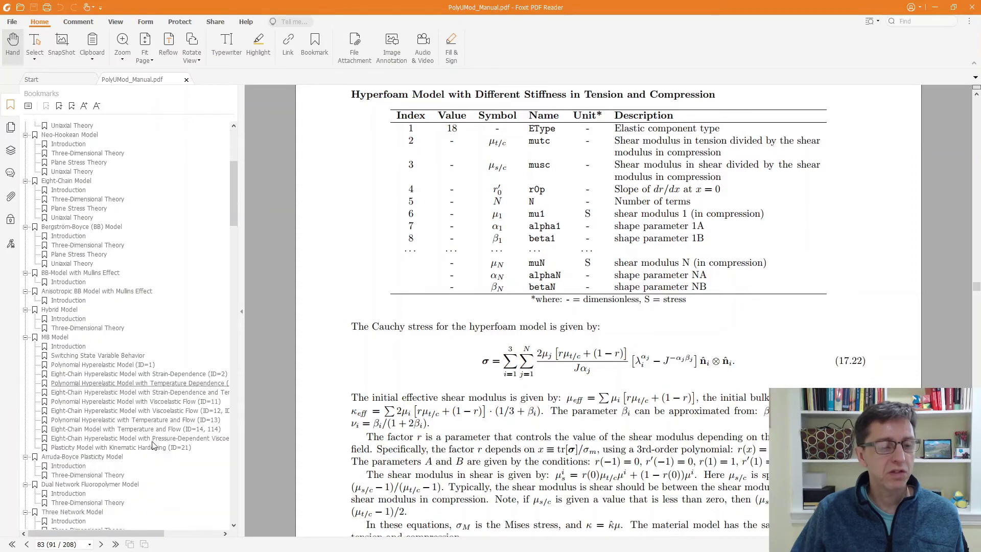
pyautogui.scroll(-6, 152, 444)
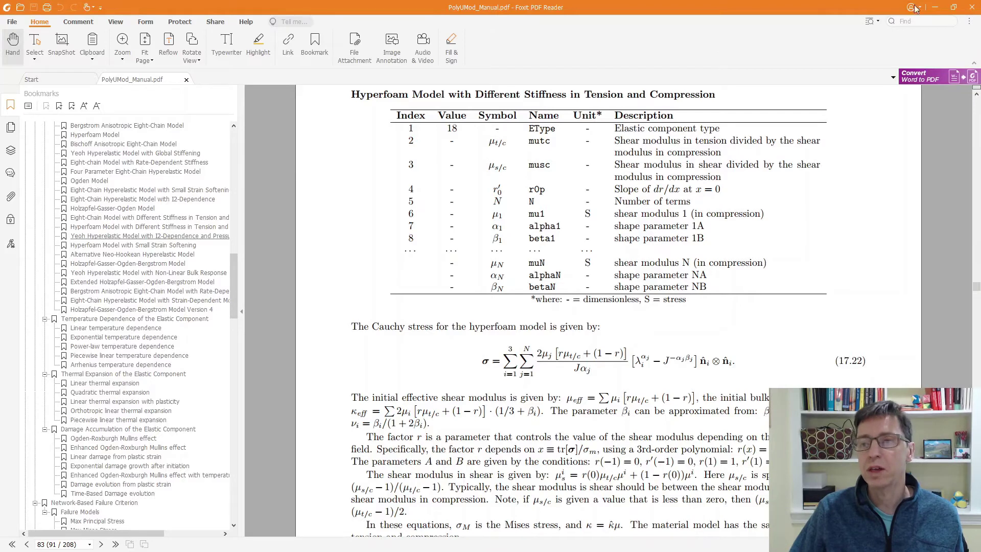
pyautogui.click(934, 7)
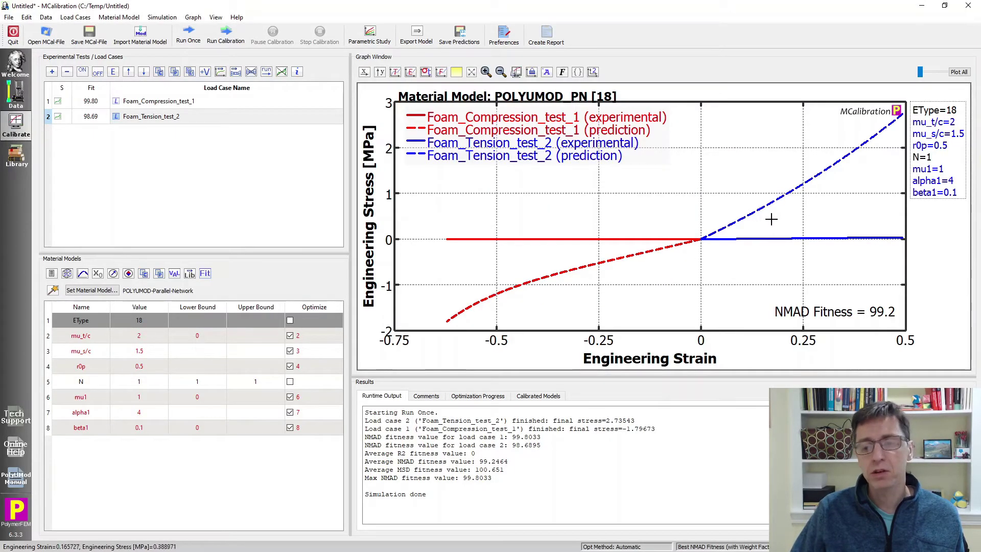
# Change mu1 to 0.02 and rerun, yielding load-case fits 90.17 and 34.47
pyautogui.click(139, 396)
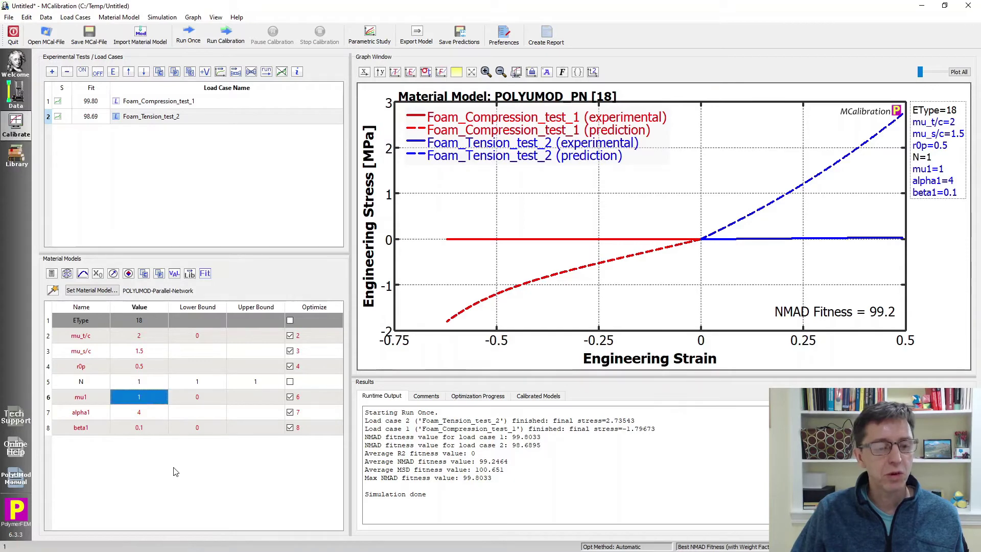
pyautogui.write('0.02')
pyautogui.press('Return')
pyautogui.click(188, 35)
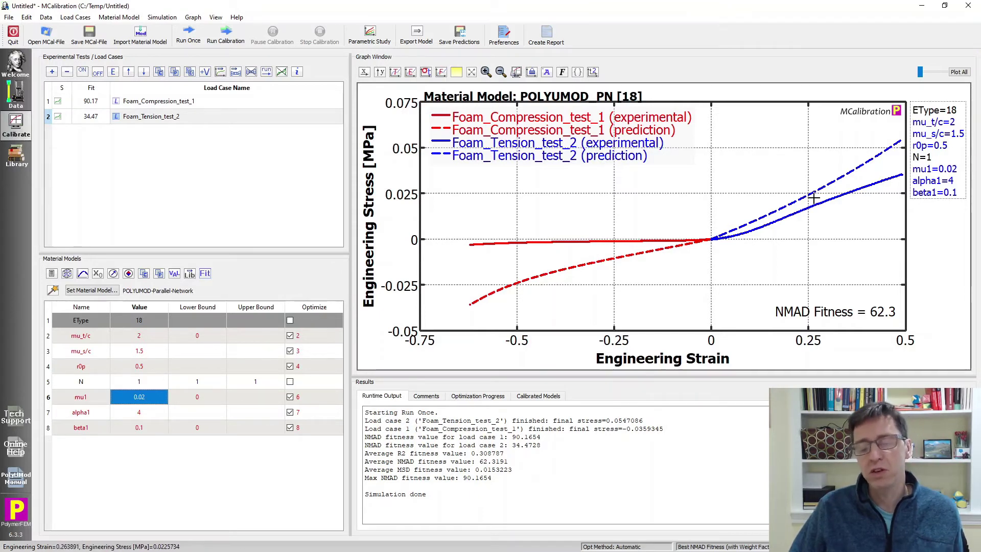
pyautogui.click(141, 335)
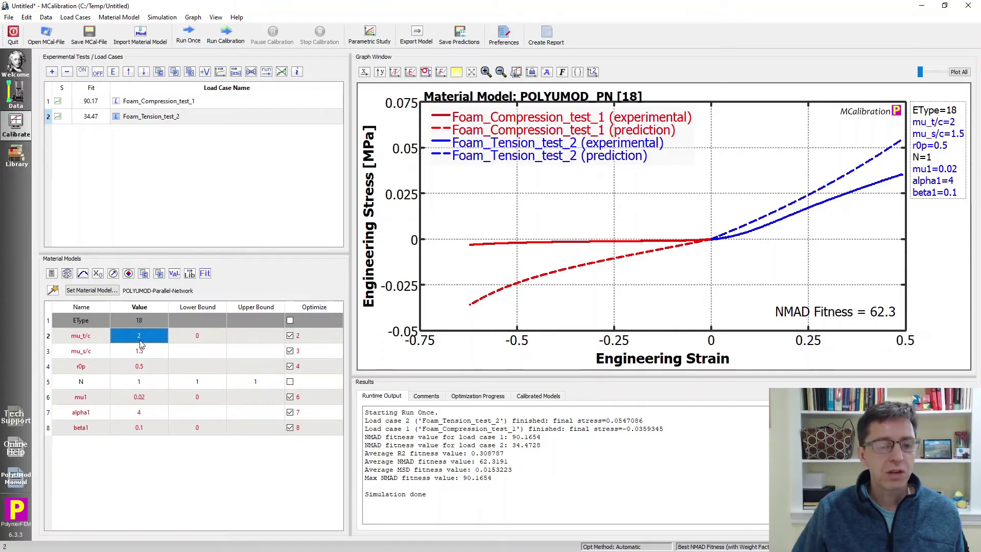
# Set mu_t/c to 10 and mu1 to 0.02/2, then rerun for load-case fits 80.33 and 73.79
pyautogui.write('10')
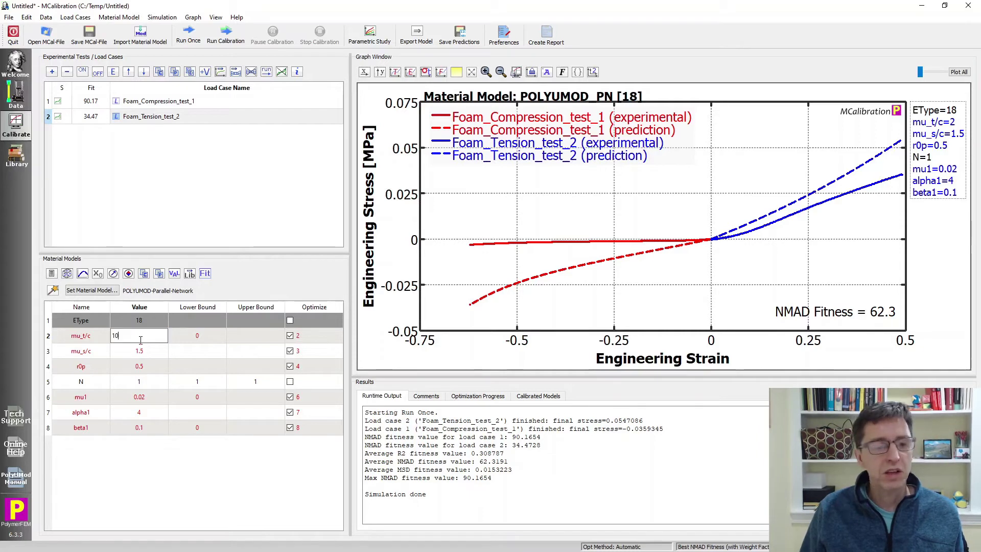
pyautogui.press('Return')
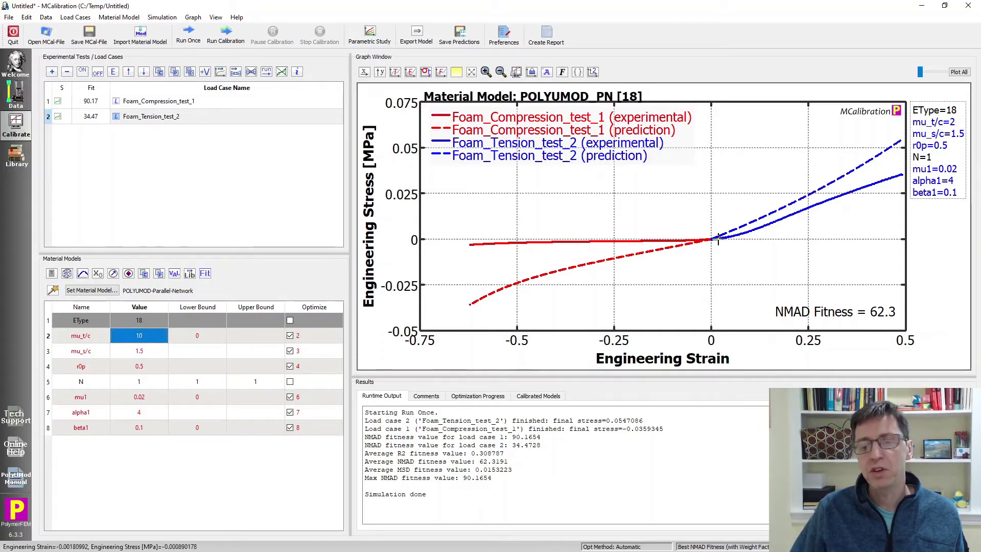
pyautogui.click(146, 401)
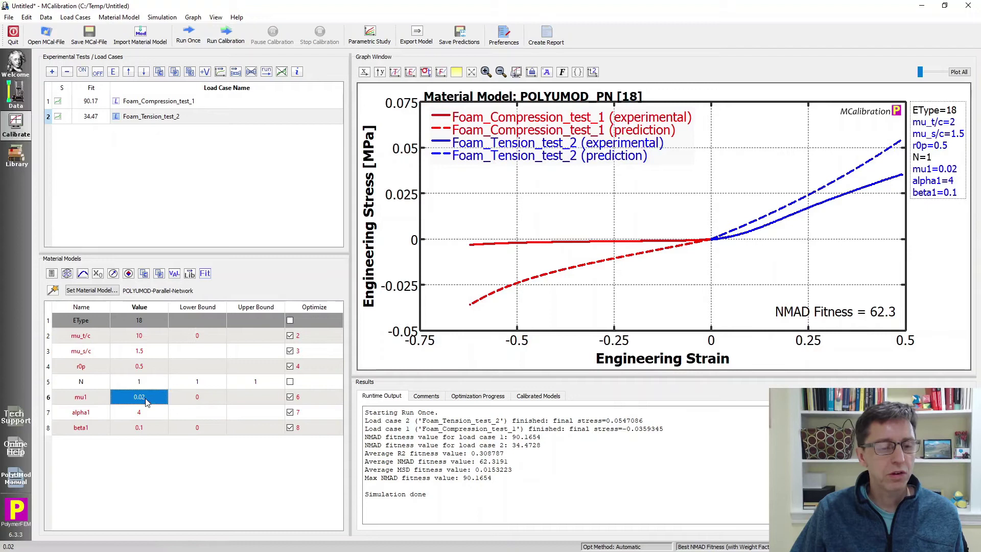
pyautogui.press('F2')
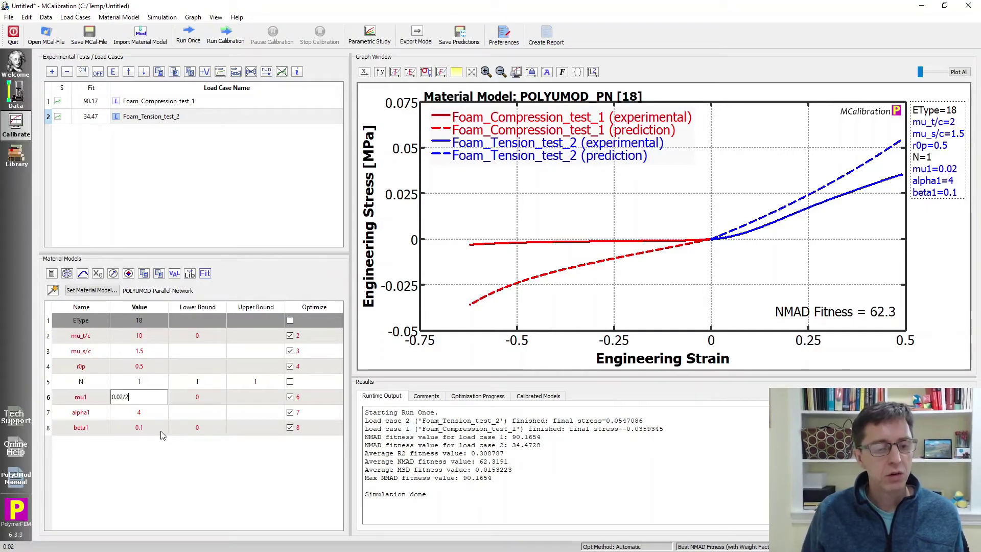
pyautogui.write('/2')
pyautogui.press('Return')
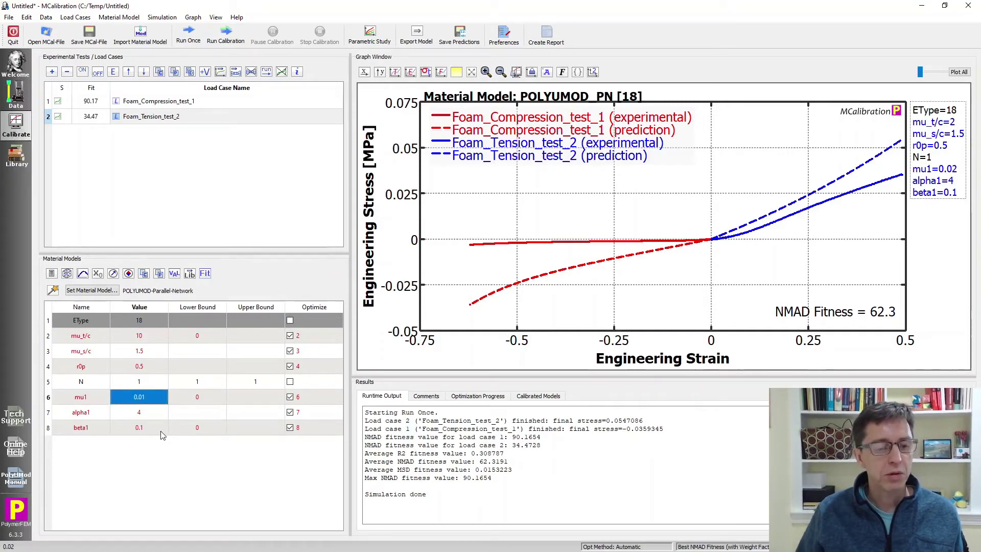
pyautogui.click(189, 37)
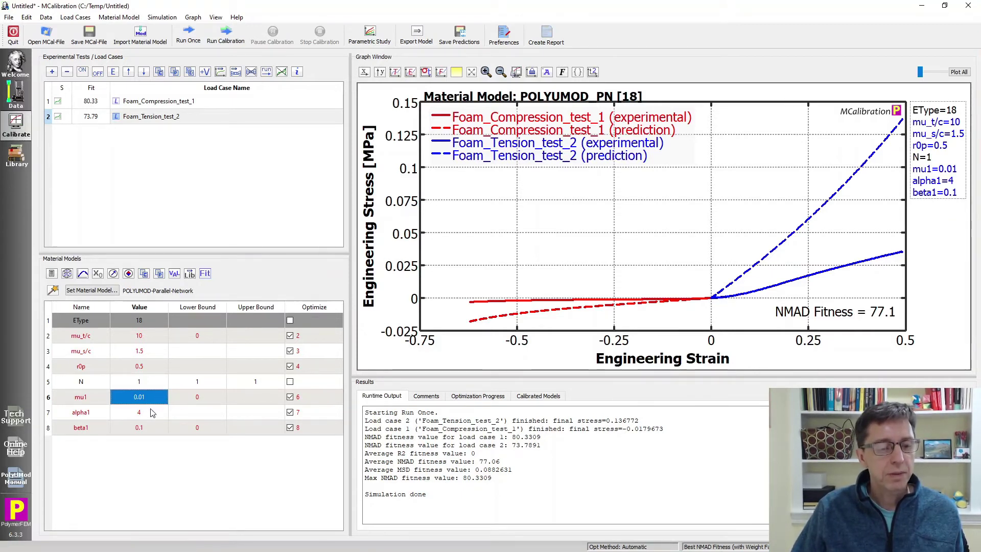
pyautogui.doubleClick(153, 399)
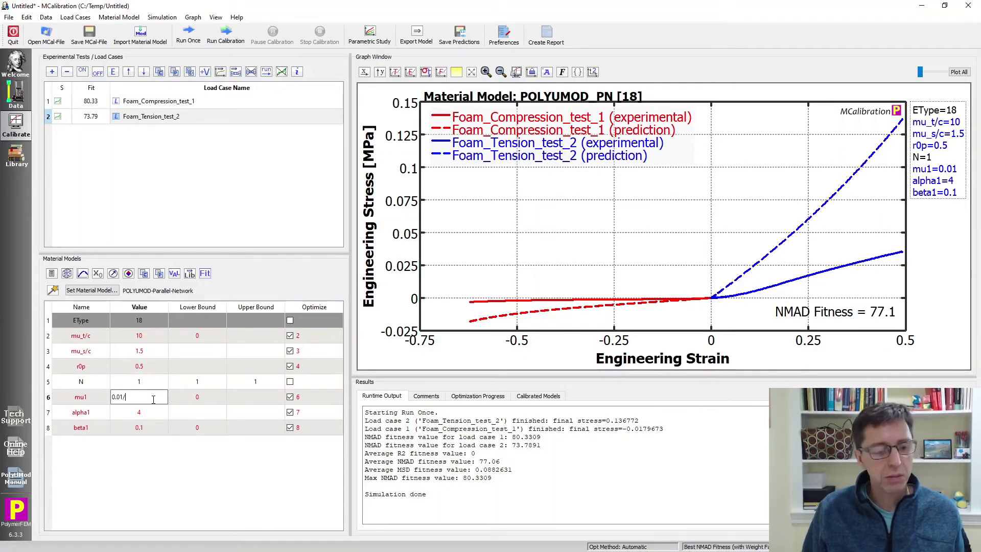
# Cut mu1 to 0.00333333, rerun the prediction for NMAD 32.8, and exclude mu_s/c from optimization
pyautogui.press('Return')
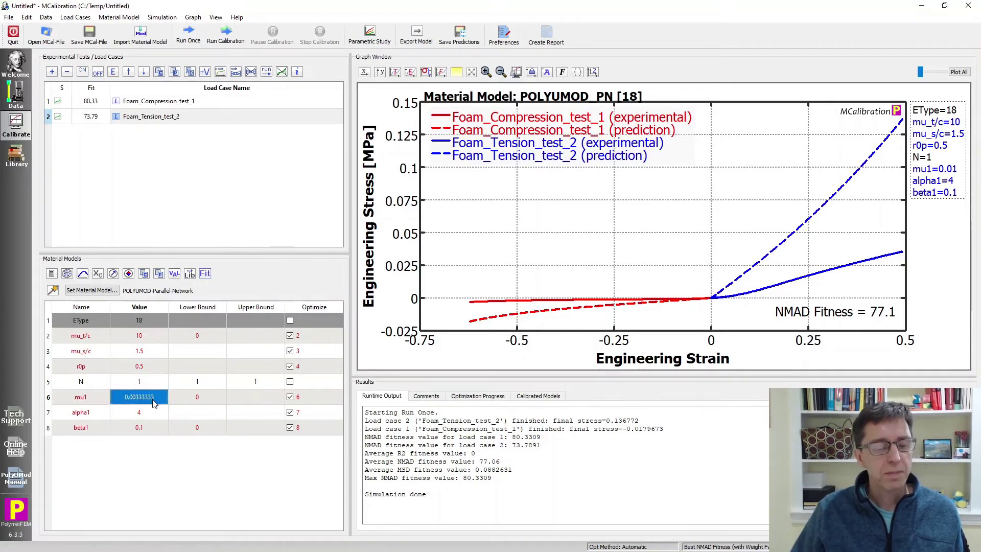
pyautogui.click(188, 35)
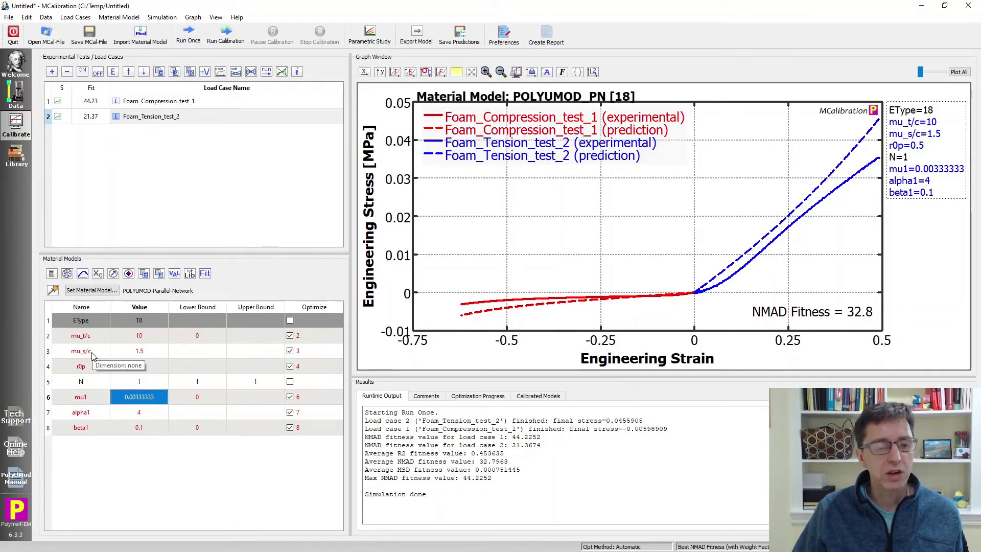
pyautogui.click(294, 357)
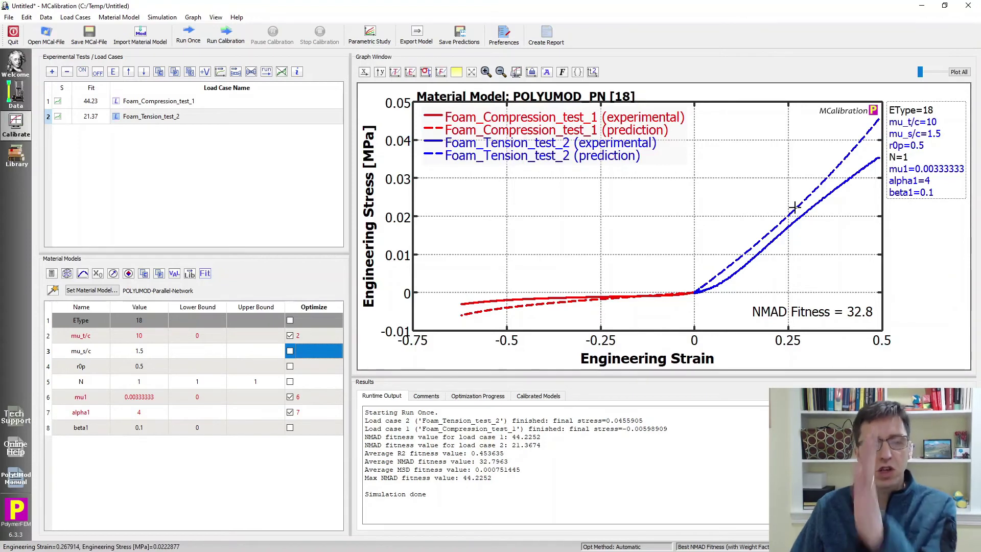
# Exclude alpha1 from optimization, leaving mu_t/c and mu1 flagged
pyautogui.click(290, 412)
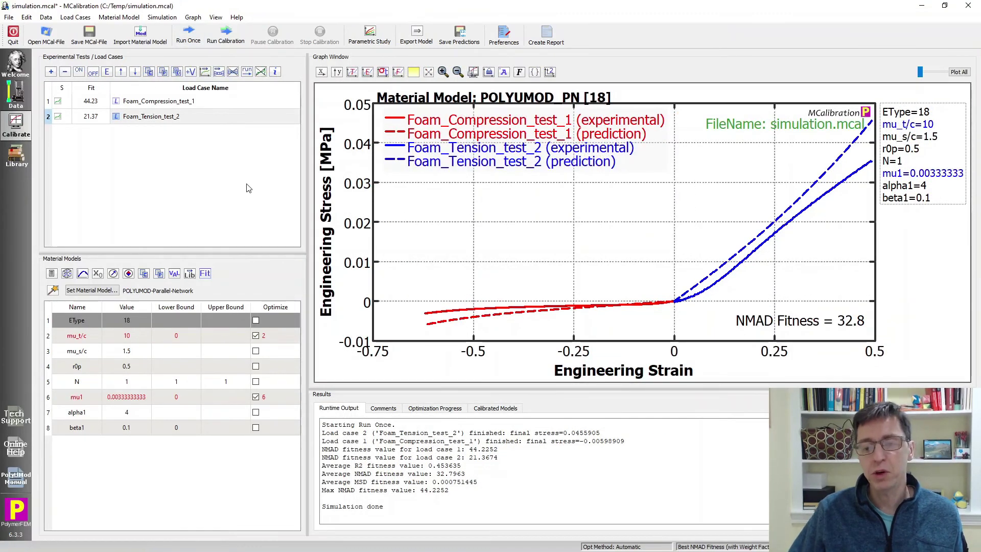
# Start a Nelder-Mead Simplex calibration of mu_t/c and mu1 and display its Optimization Progress
pyautogui.click(229, 45)
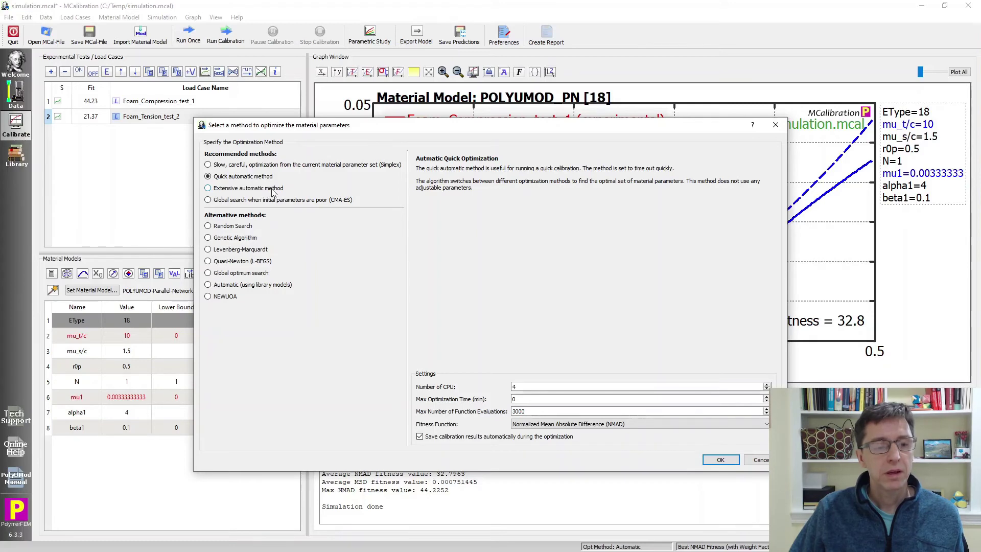
pyautogui.click(279, 166)
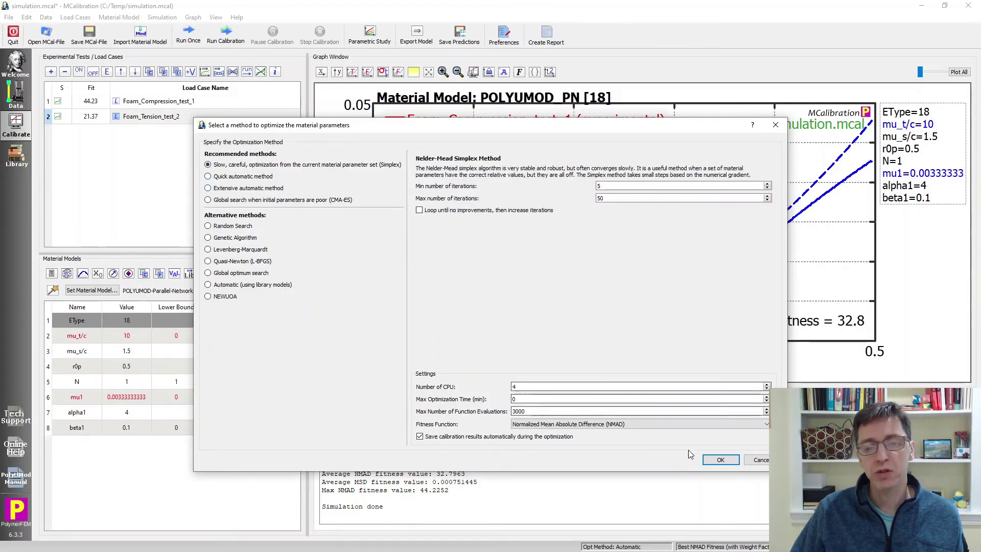
pyautogui.click(718, 460)
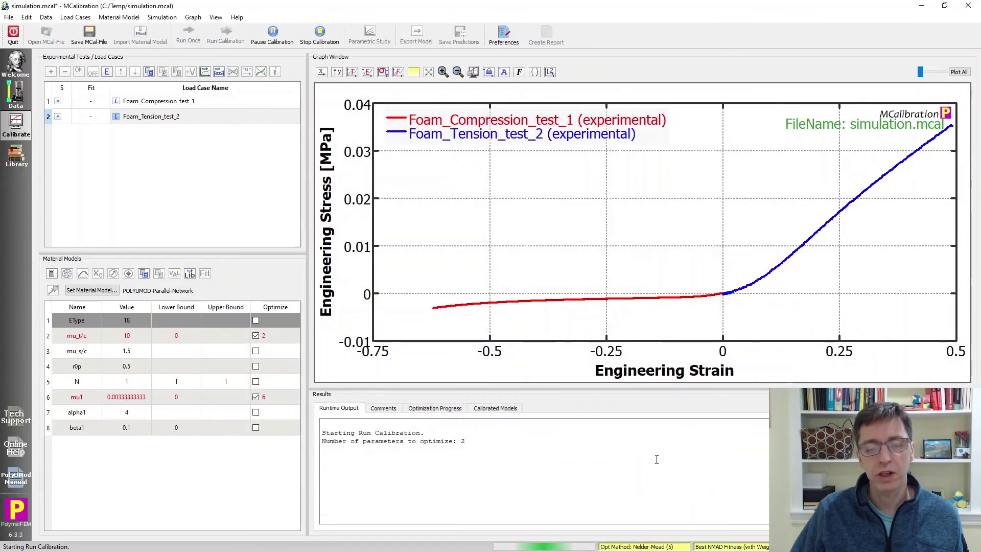
pyautogui.click(435, 408)
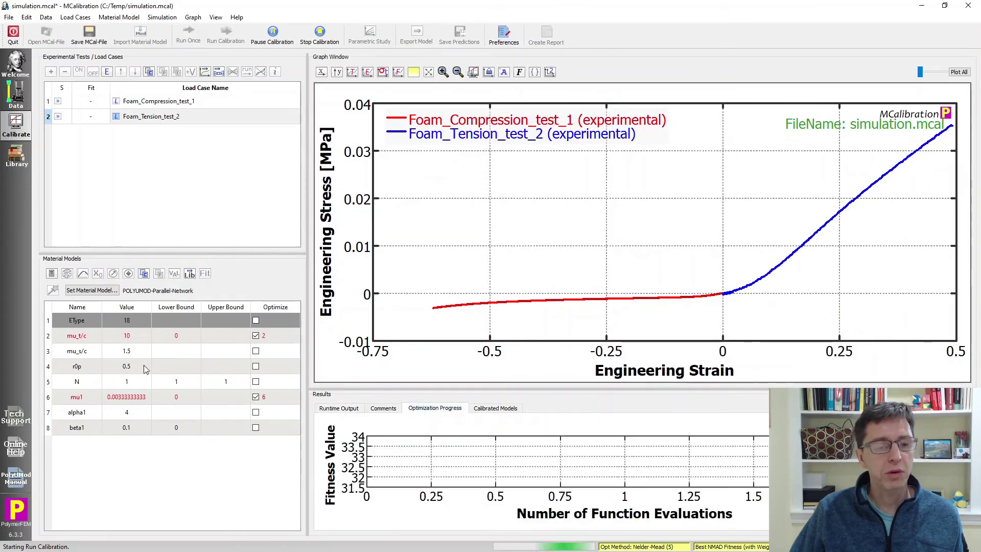